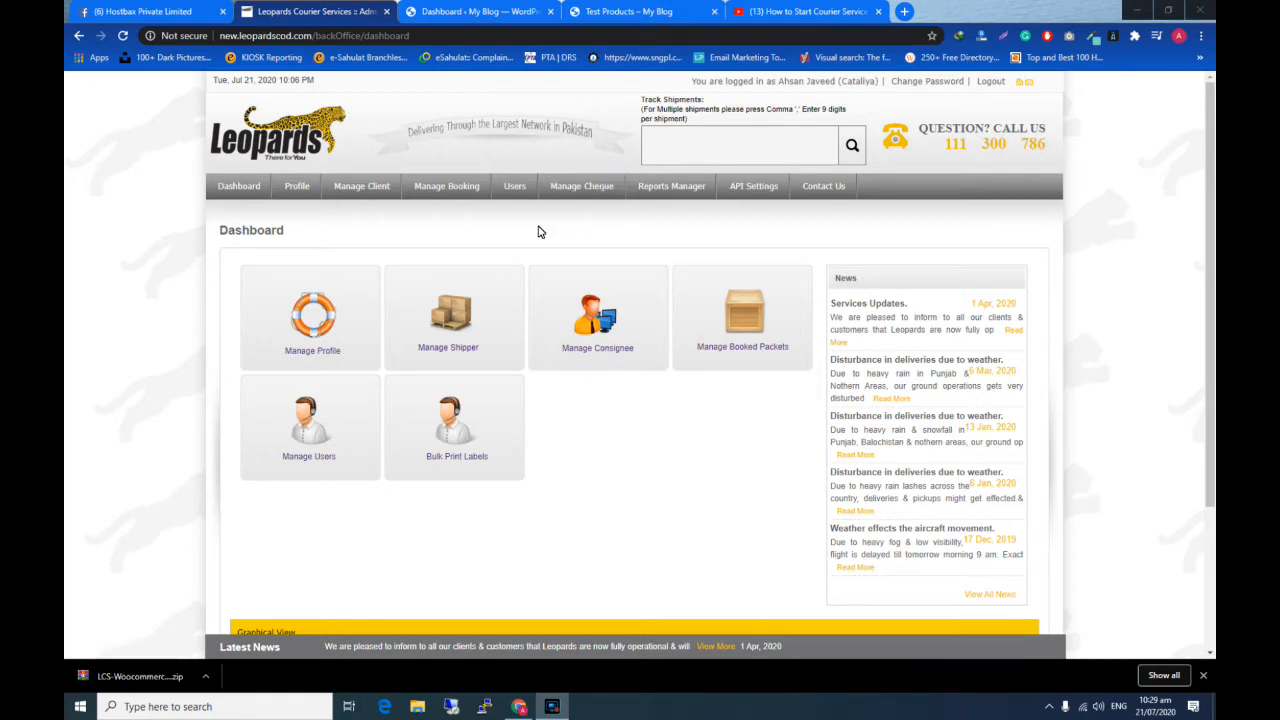
- Open the API Plugins page of the Leopards Courier portal
mouse_move(747, 193)
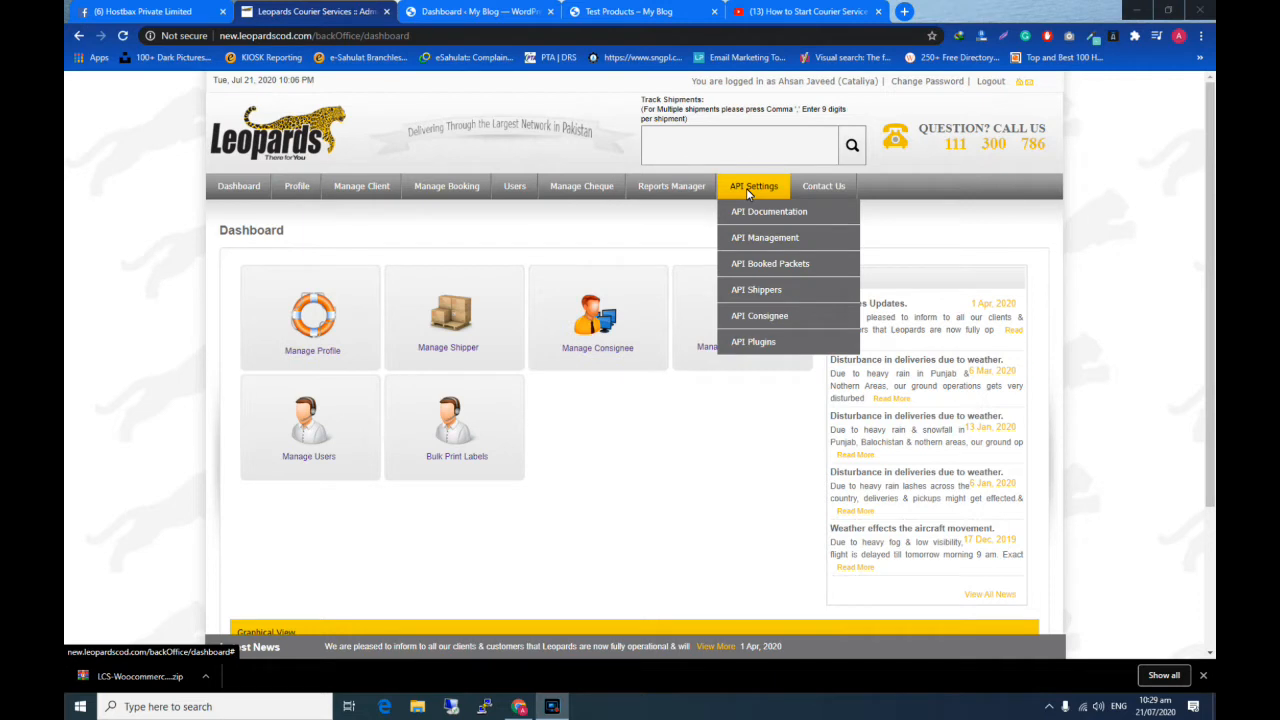
click(754, 345)
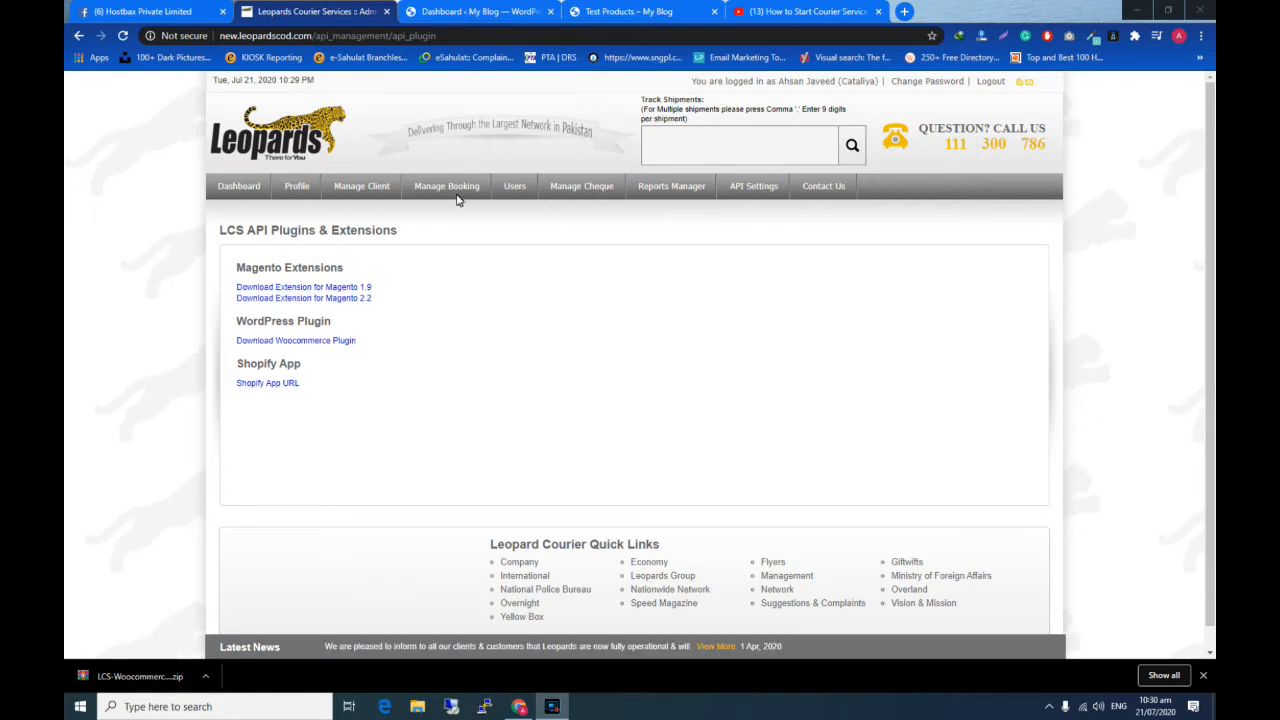
- Switch to the WordPress admin, then upload LCS-Woocommerce-plugin.zip as a new plugin, installing and activating it
click(465, 11)
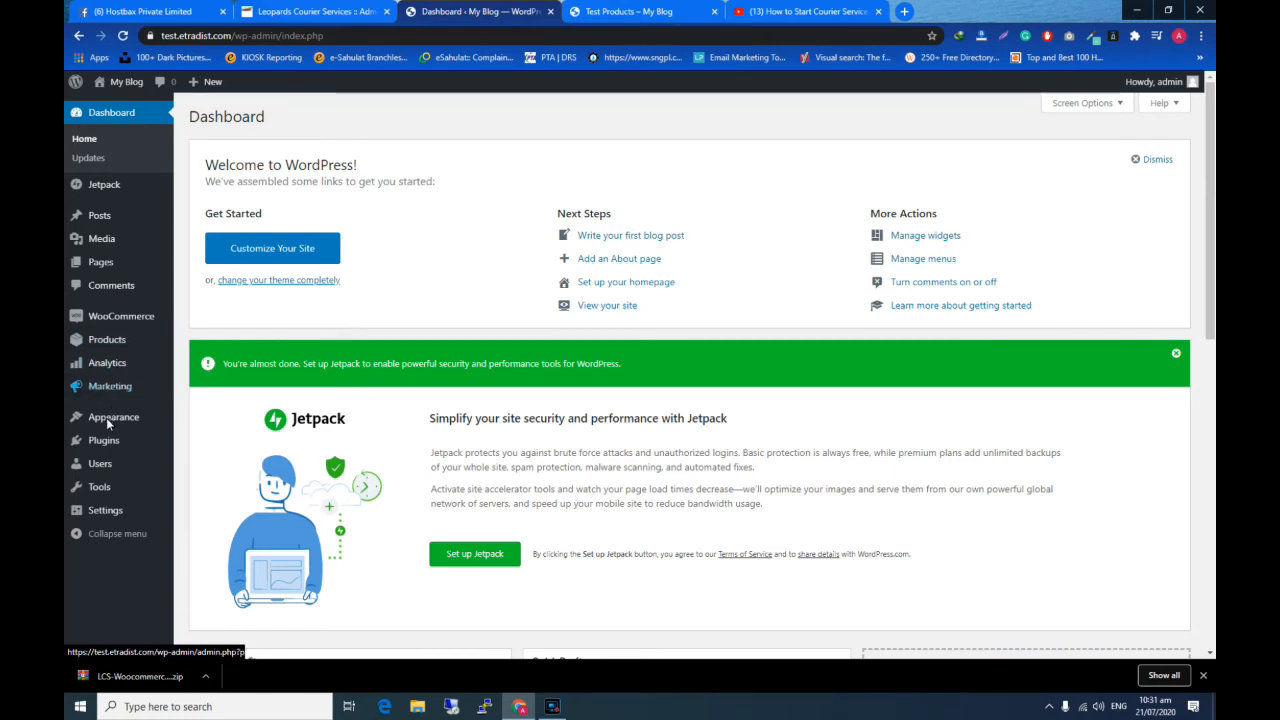
mouse_move(106, 440)
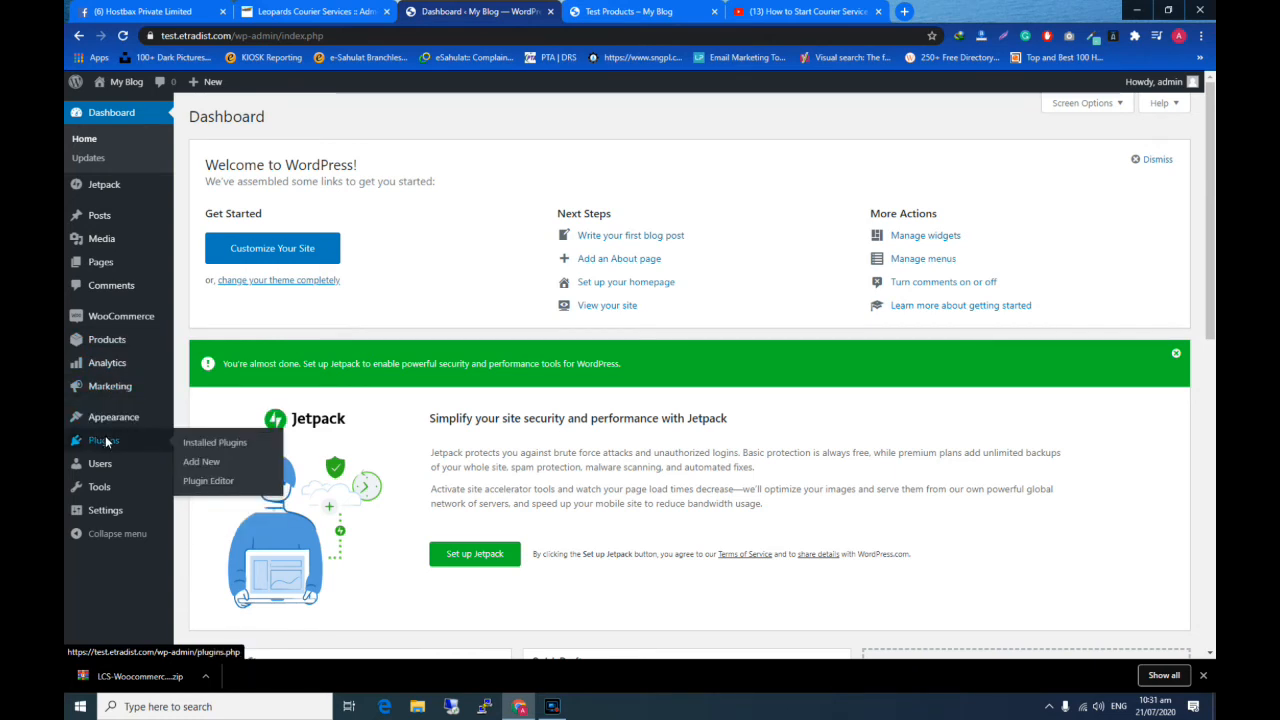
click(217, 465)
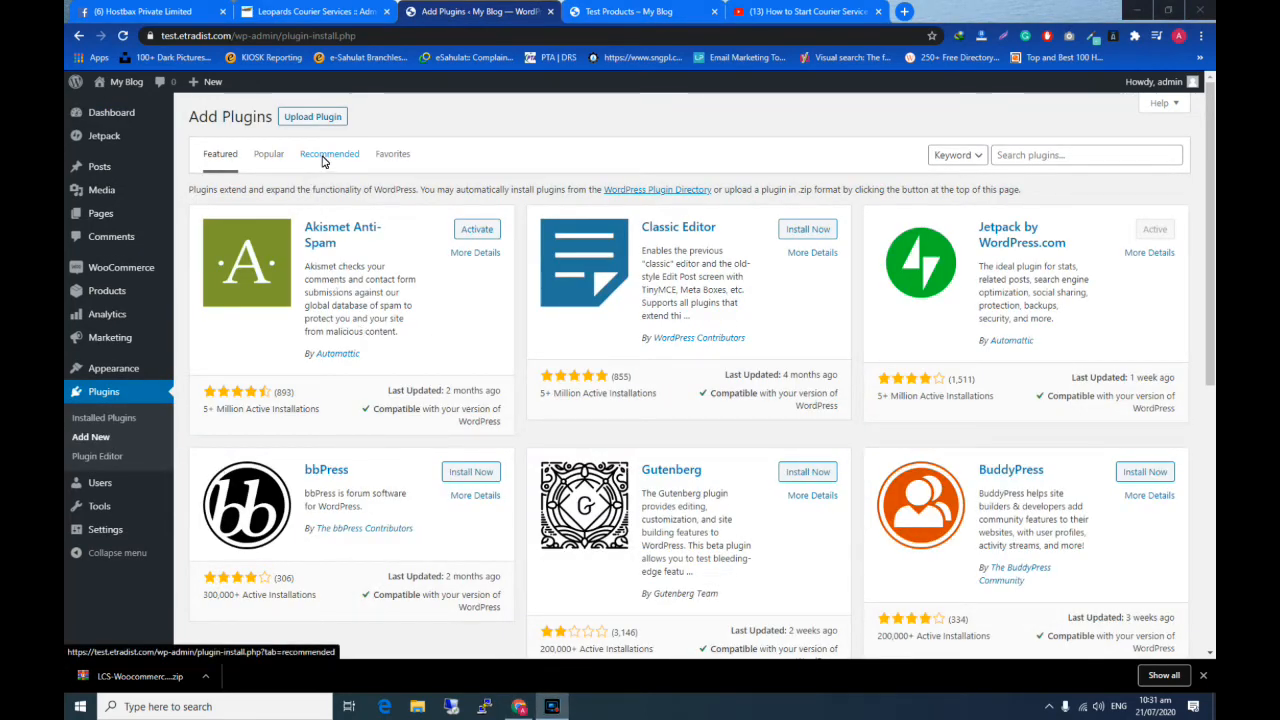
click(325, 119)
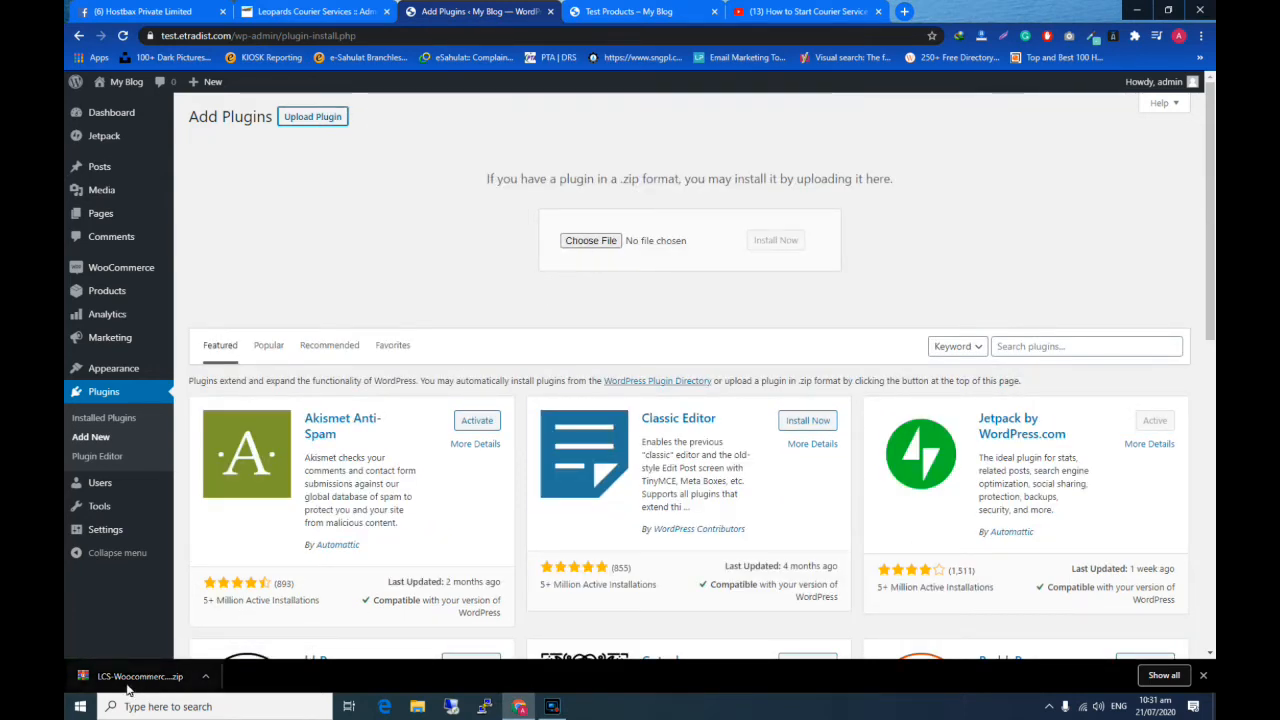
drag(123, 686, 610, 248)
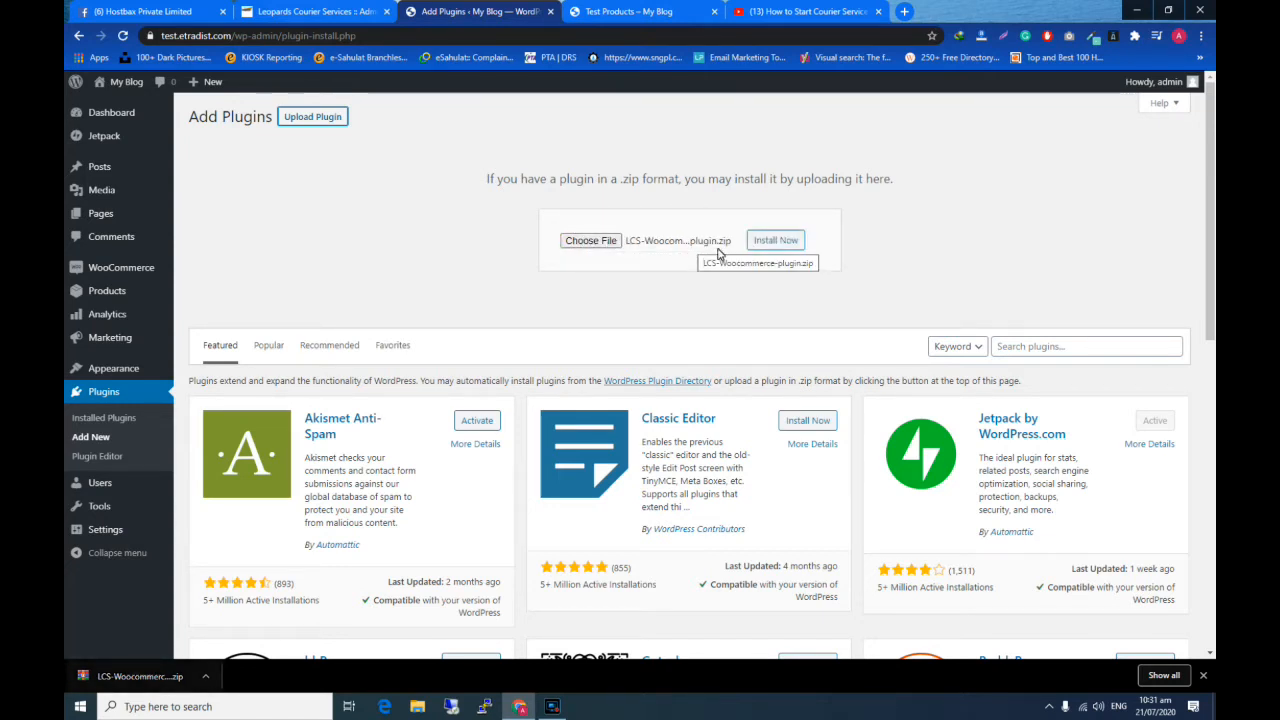
click(779, 245)
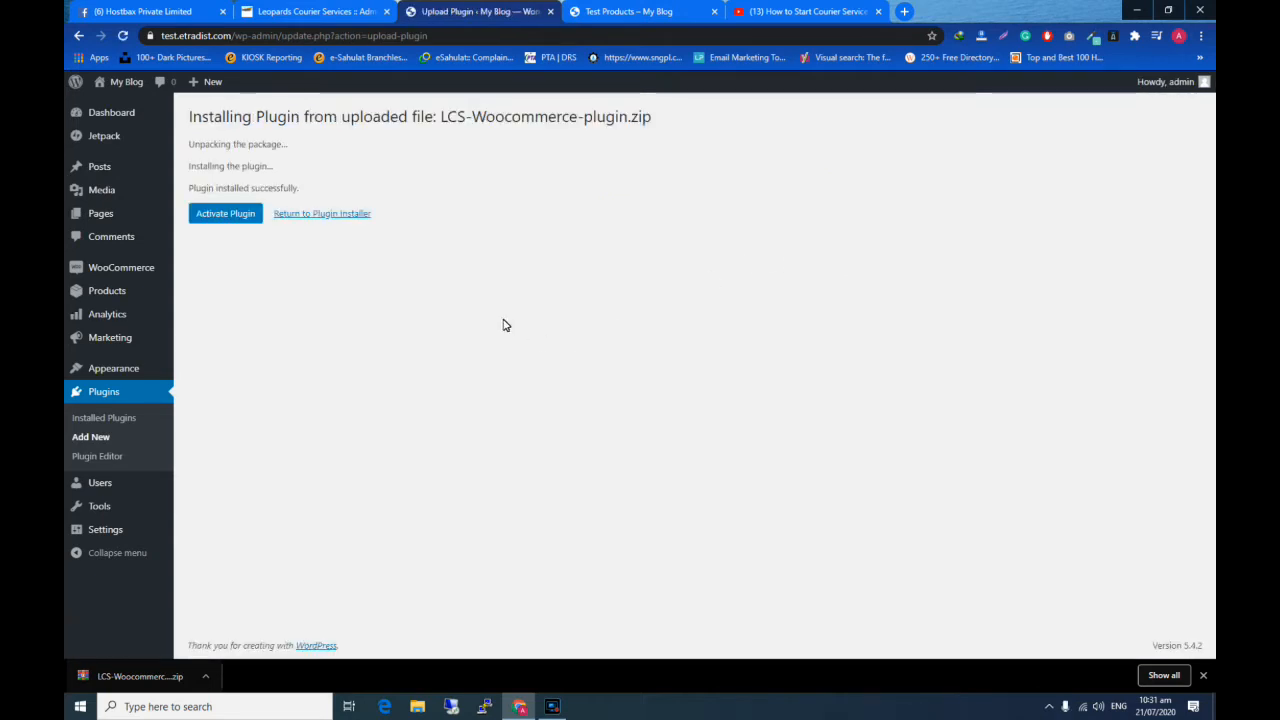
click(229, 222)
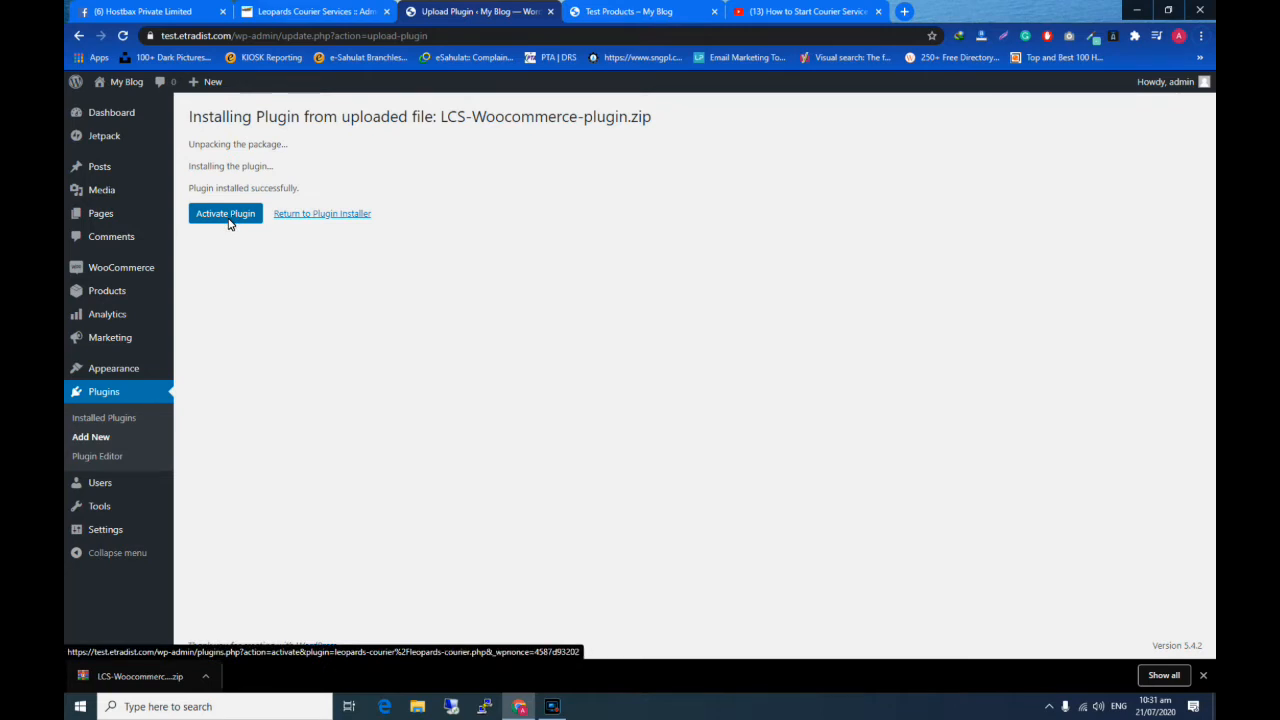
click(229, 222)
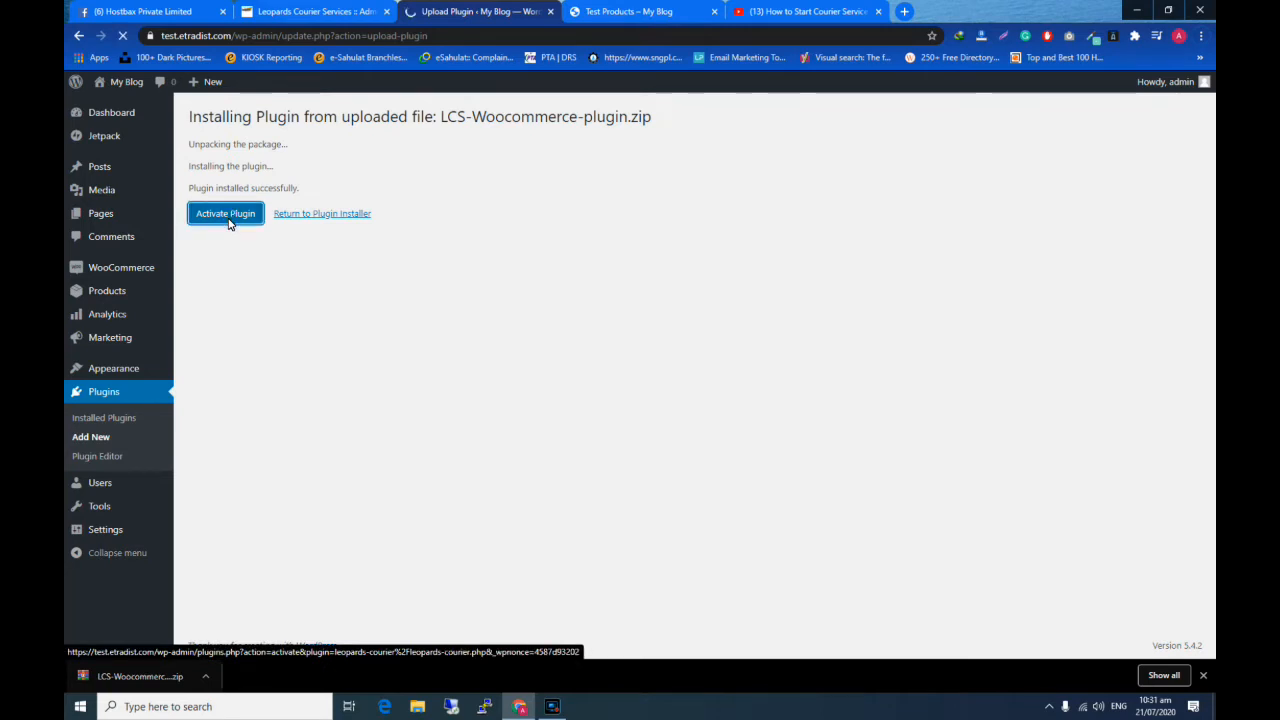
- Enable Leopards Courier in the add-on's WooCommerce settings, with the environment set to Live
scroll(582, 314, down, 5)
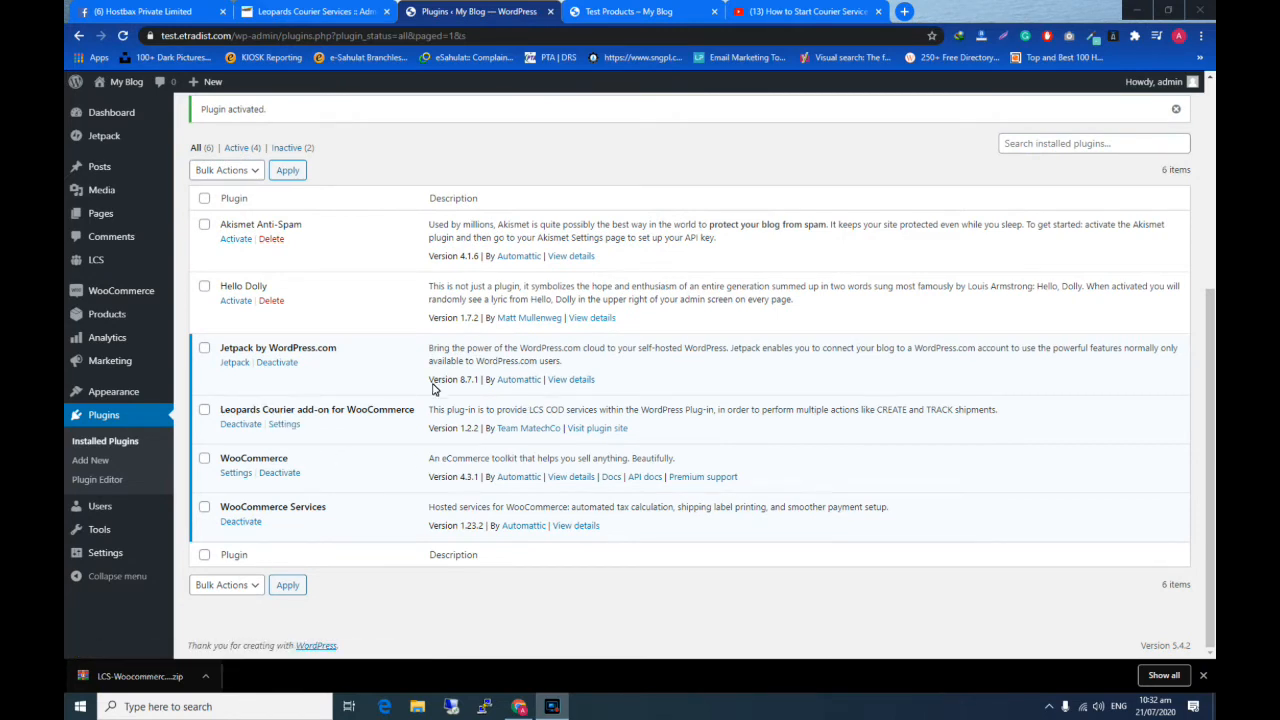
click(283, 424)
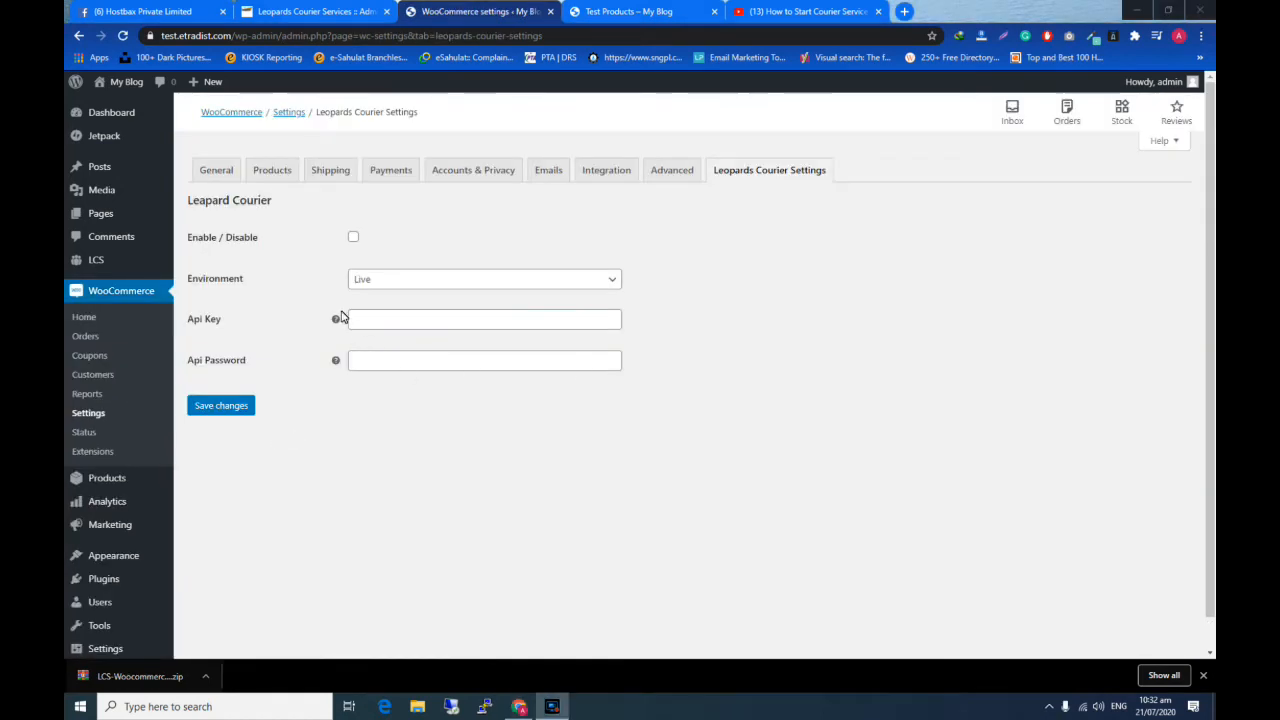
click(353, 239)
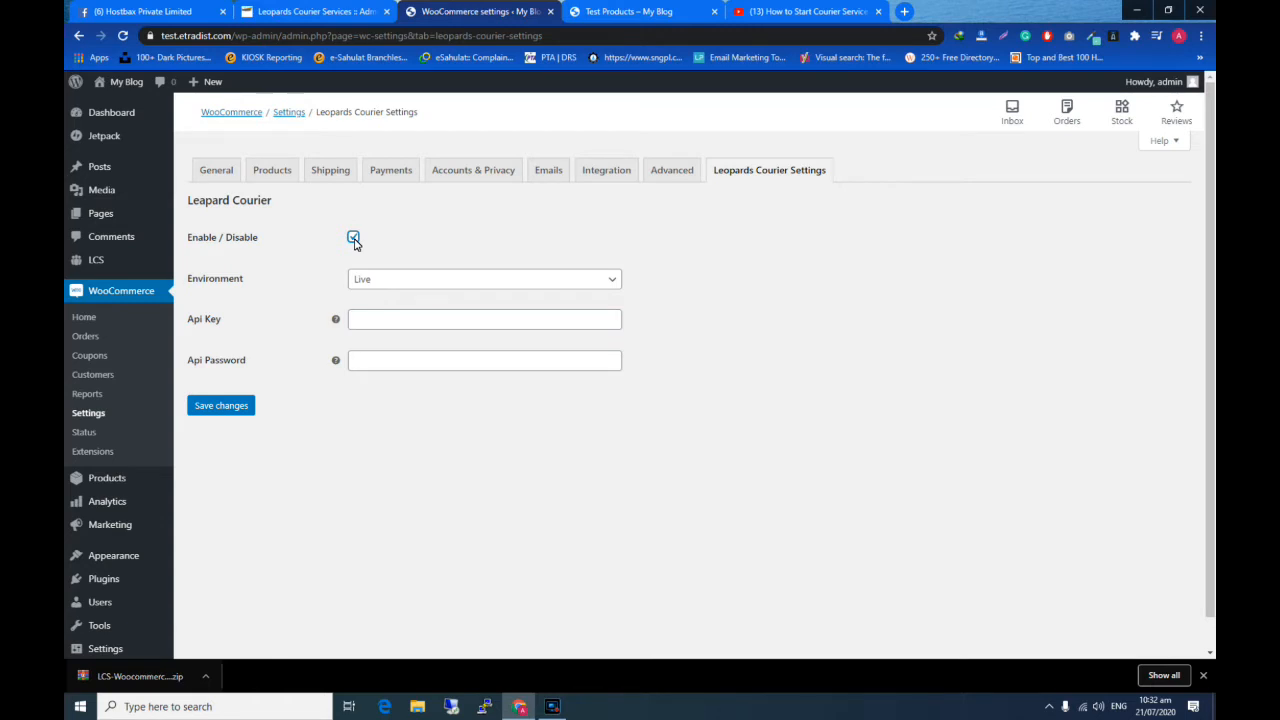
click(421, 285)
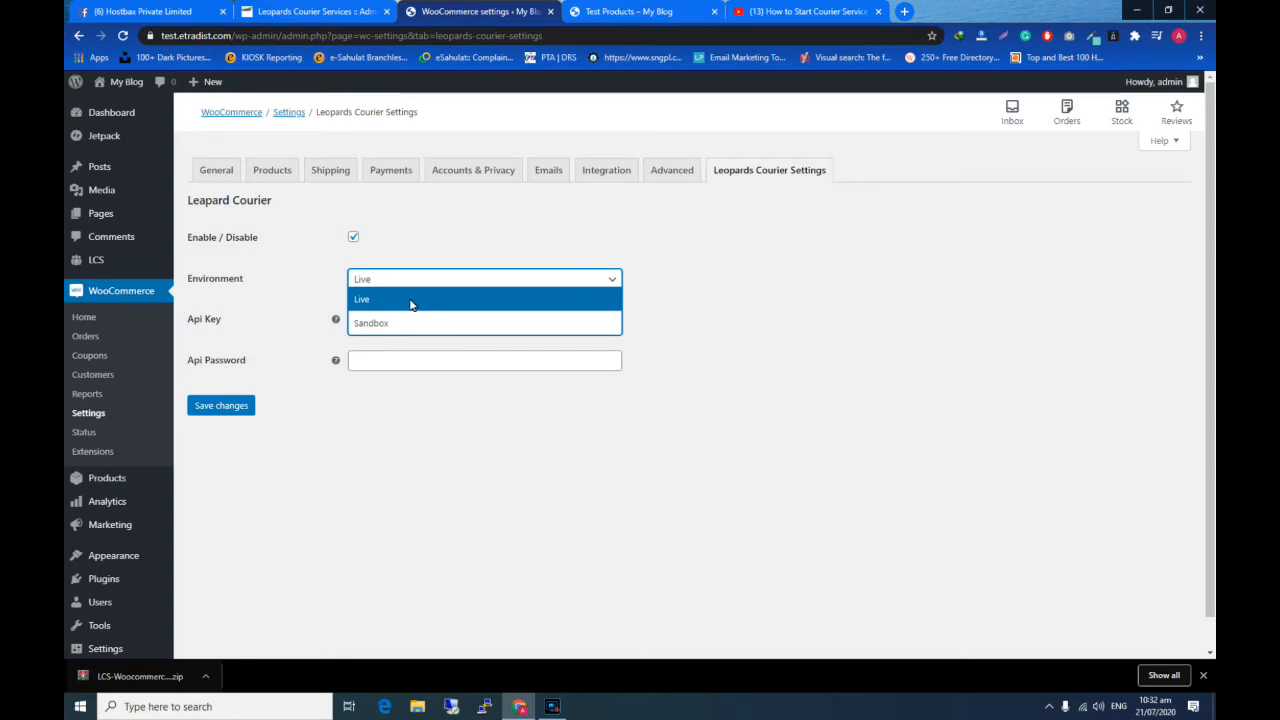
click(411, 300)
click(383, 286)
click(379, 297)
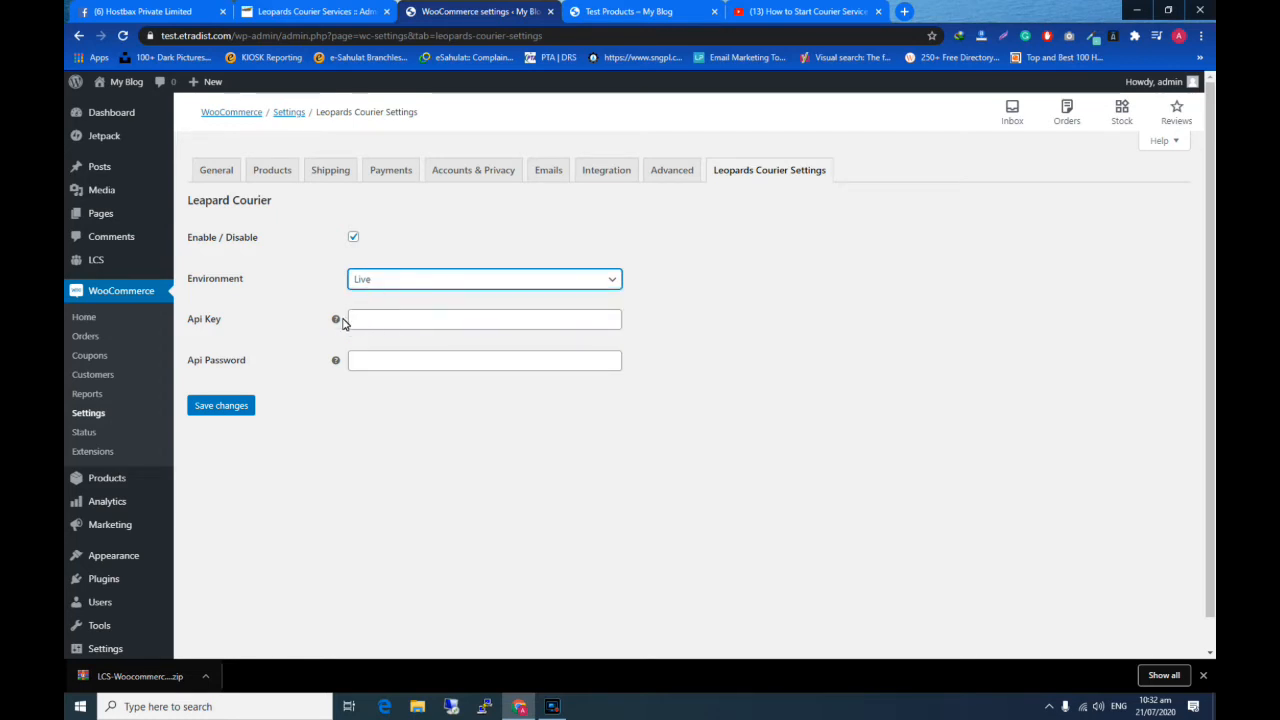
click(386, 319)
click(311, 275)
- Switch to the Leopards Courier portal and open API Management to view the API key and API password
click(326, 10)
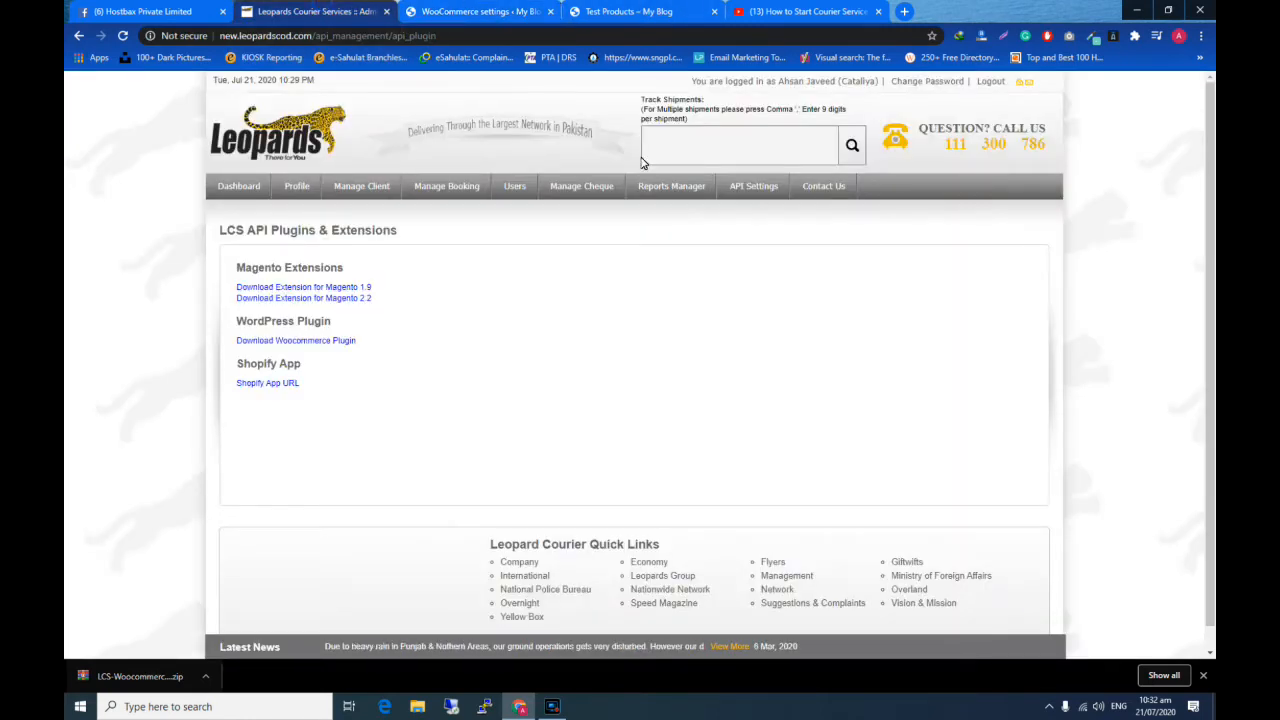
mouse_move(750, 190)
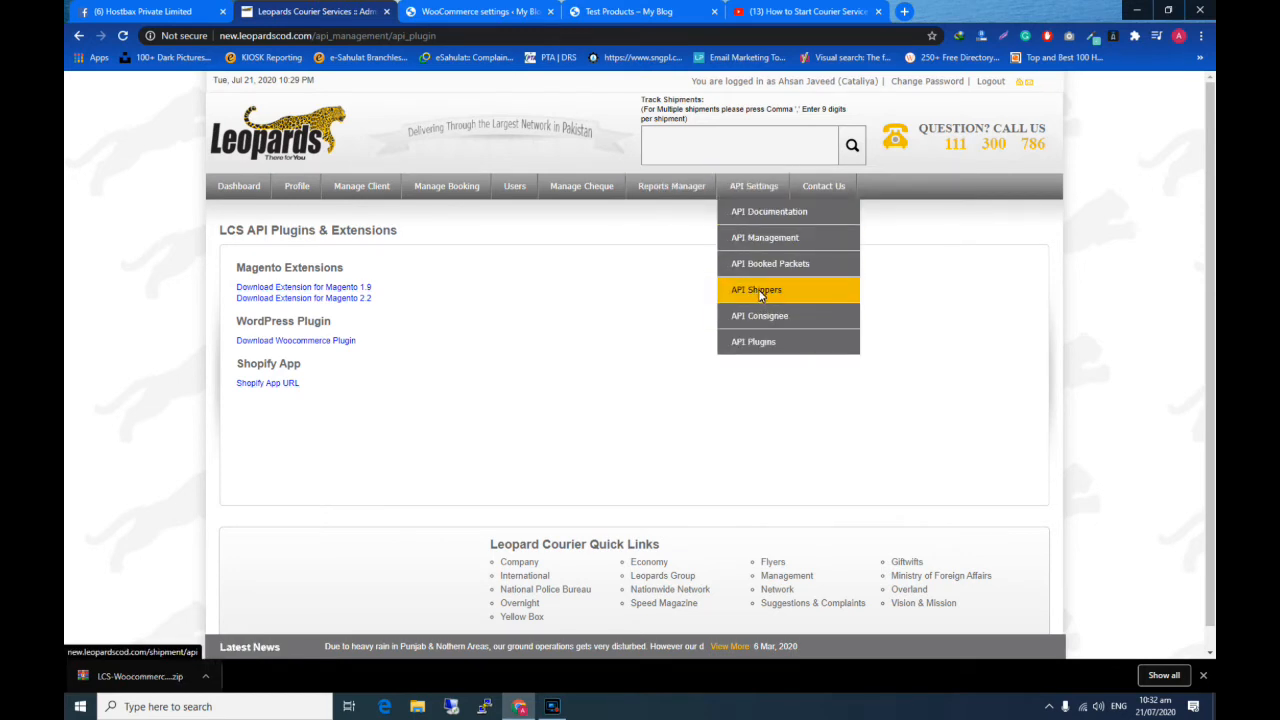
click(758, 240)
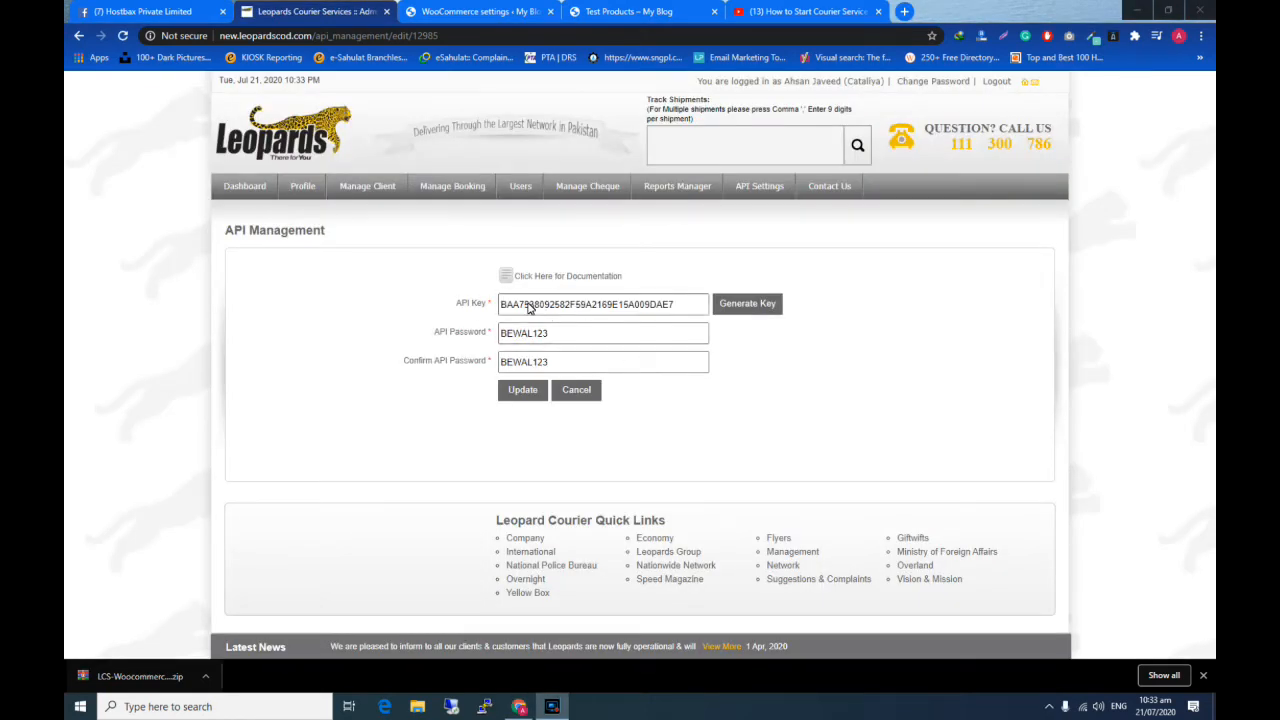
click(565, 338)
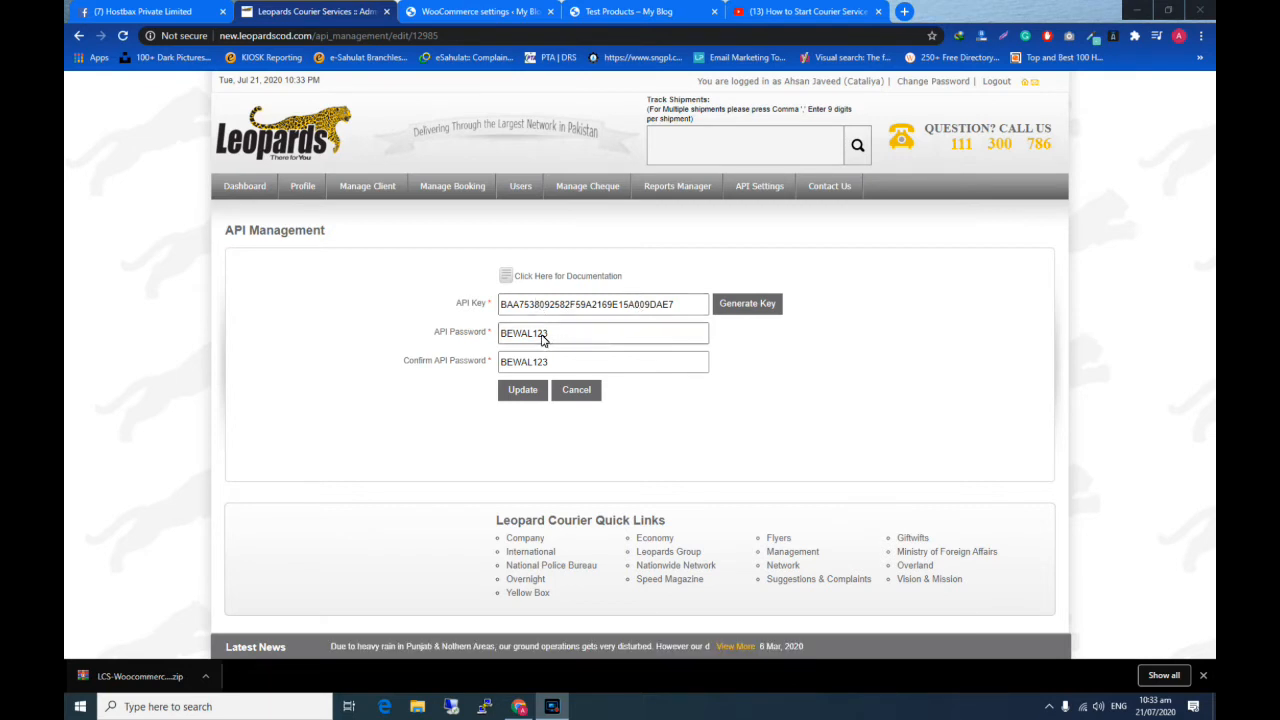
double_click(543, 338)
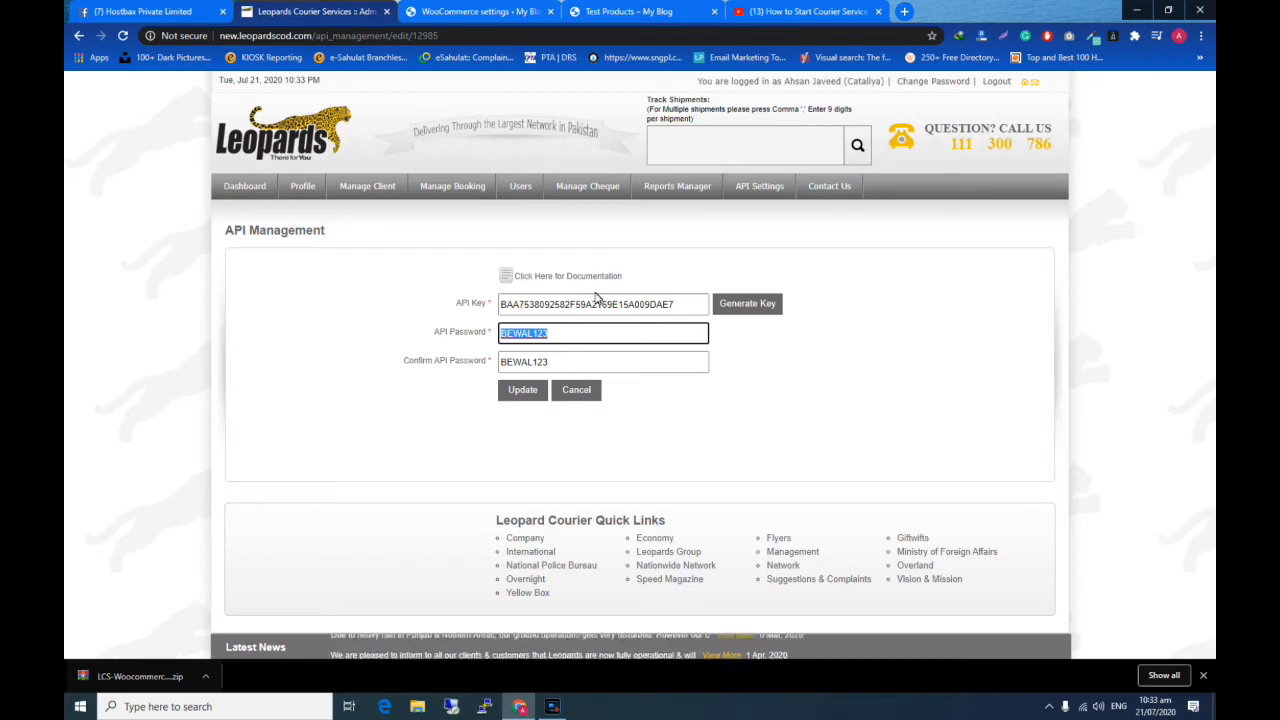
- Copy the API key from the Leopards portal and paste it into the Api Key field of the WooCommerce courier settings
click(567, 308)
double_click(567, 308)
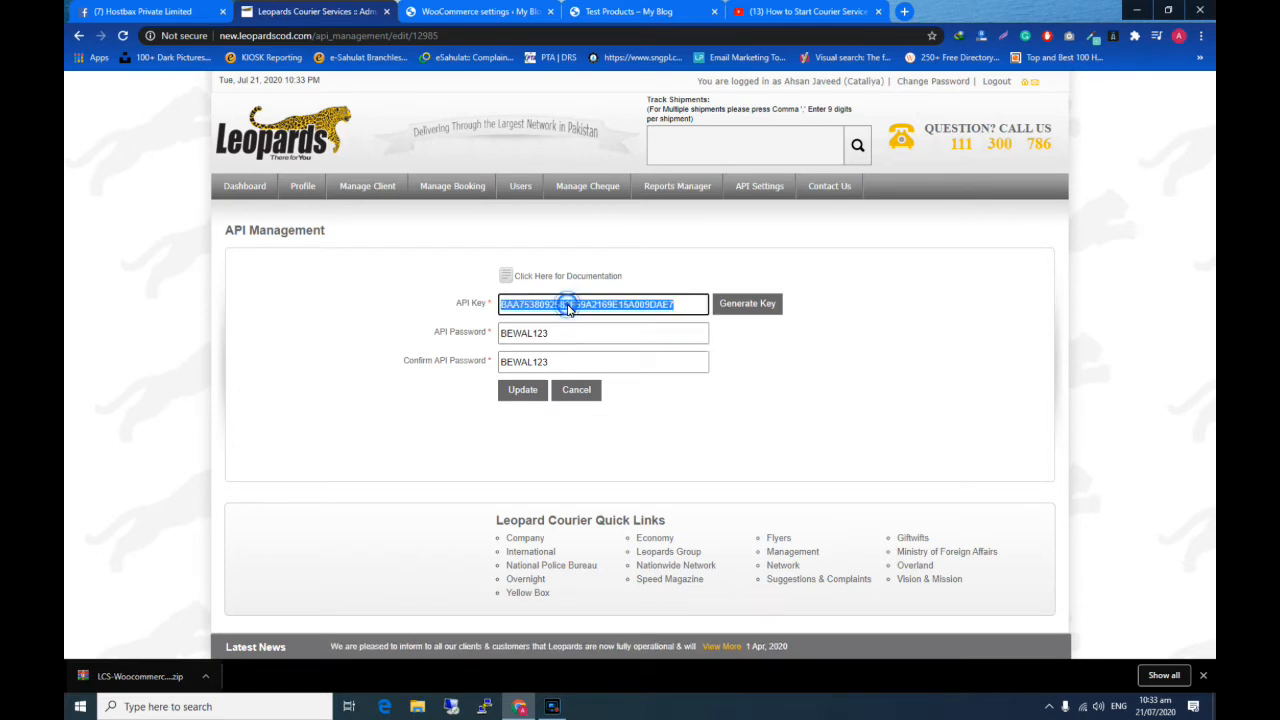
right_click(567, 308)
click(598, 316)
click(478, 11)
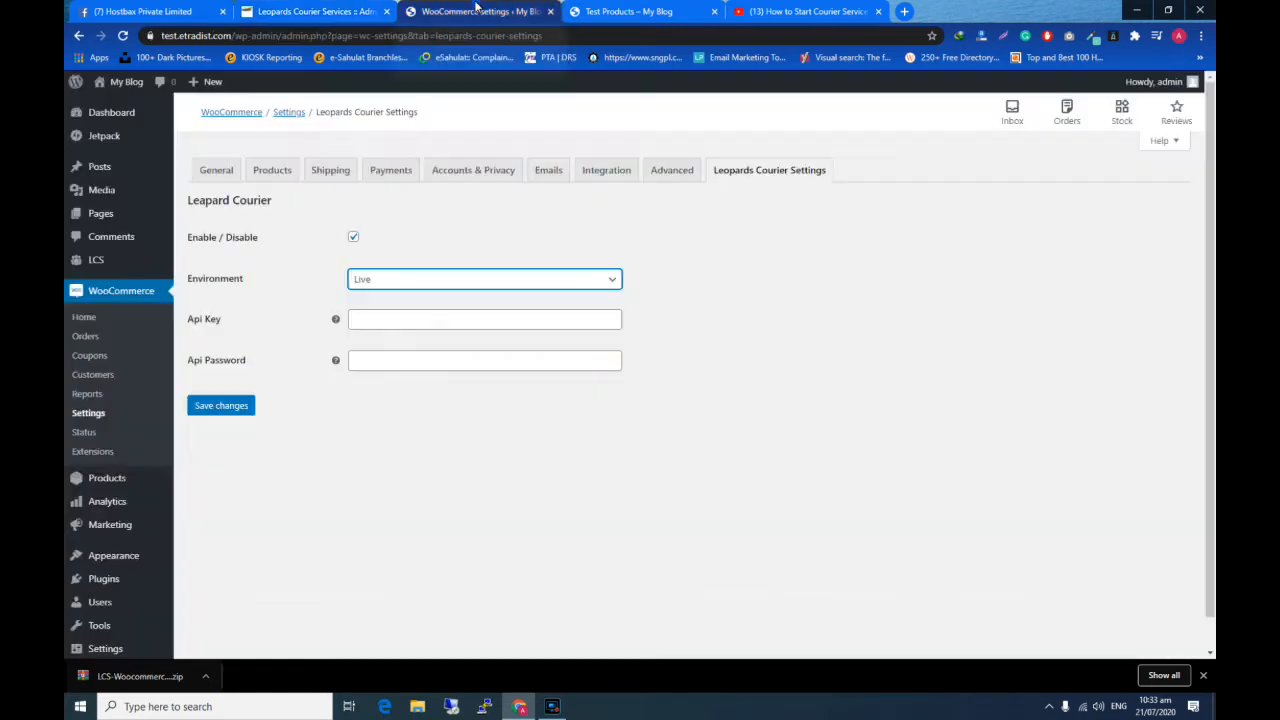
click(480, 330)
key(ctrl+v)
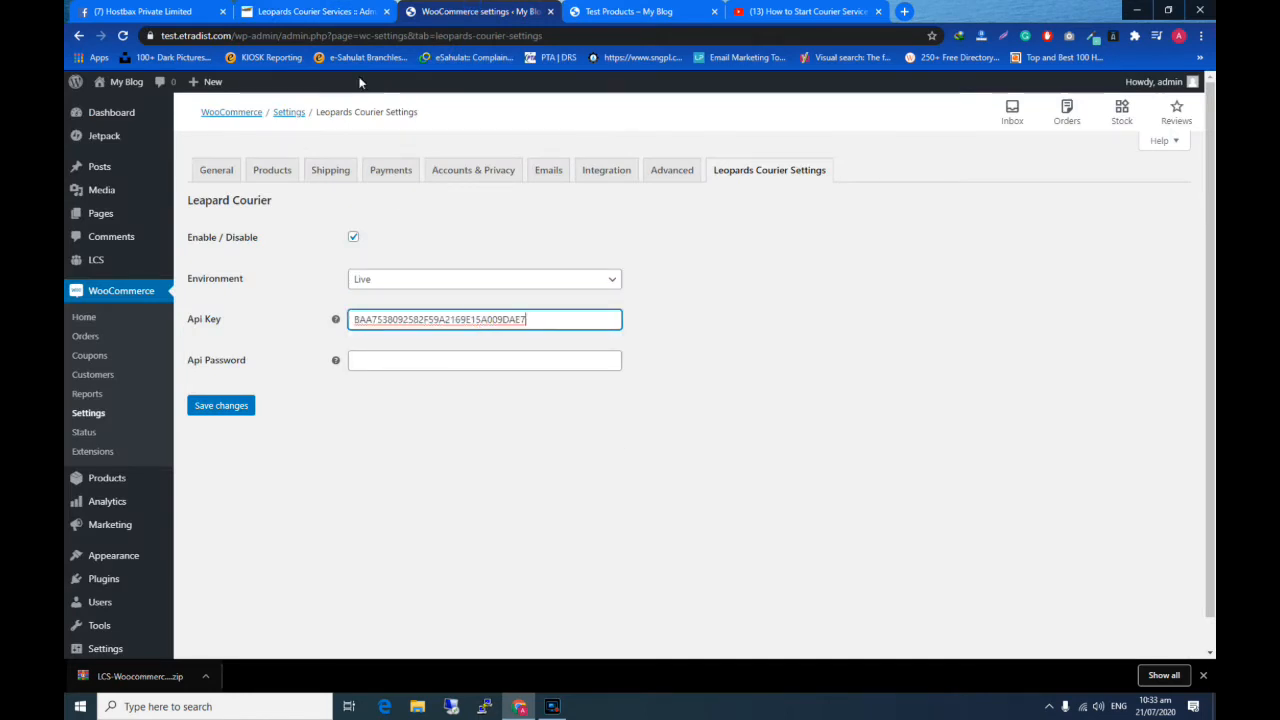
- Copy the API password from the Leopards portal into the Api Password field of the courier settings and save the changes
click(329, 10)
double_click(540, 338)
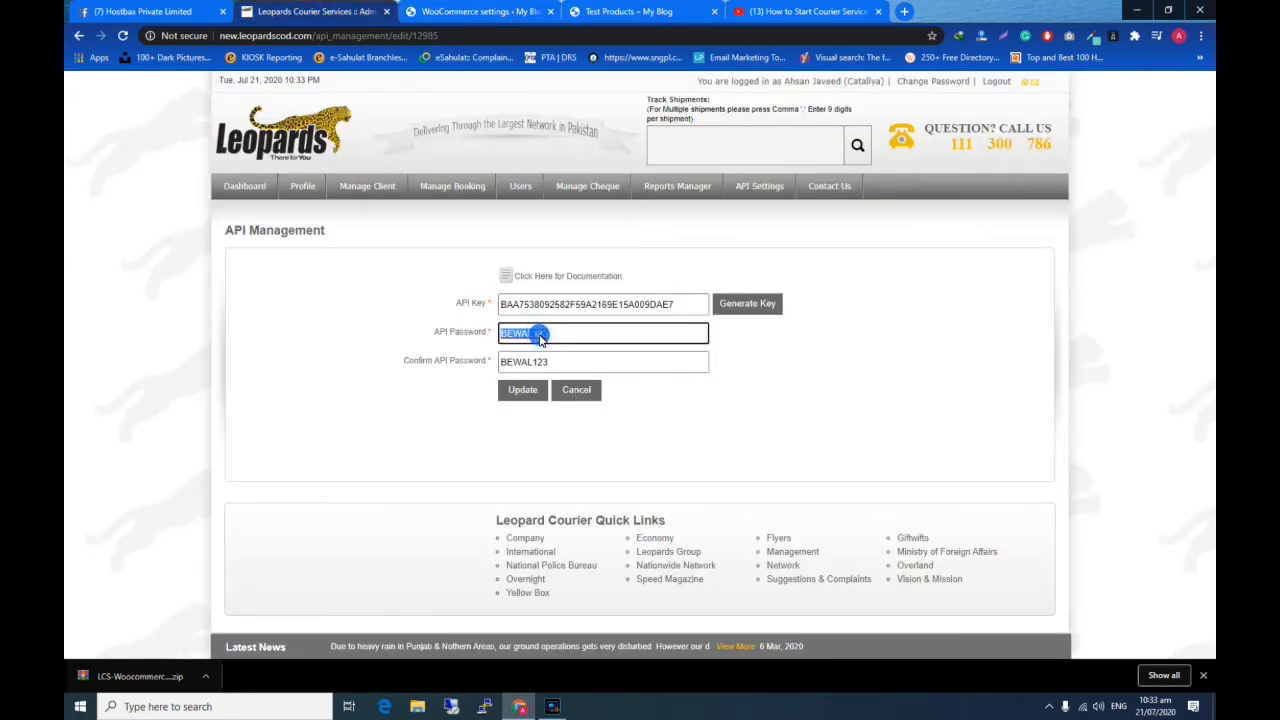
click(500, 10)
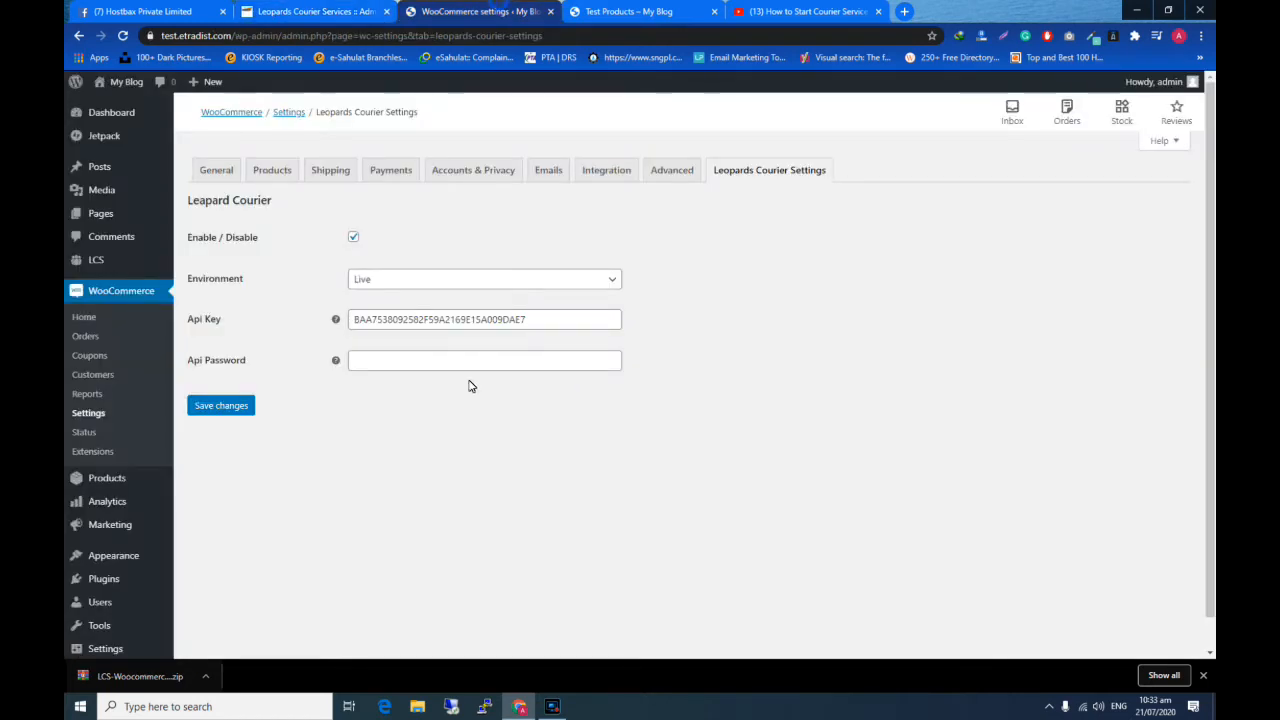
click(434, 362)
key(ctrl+v)
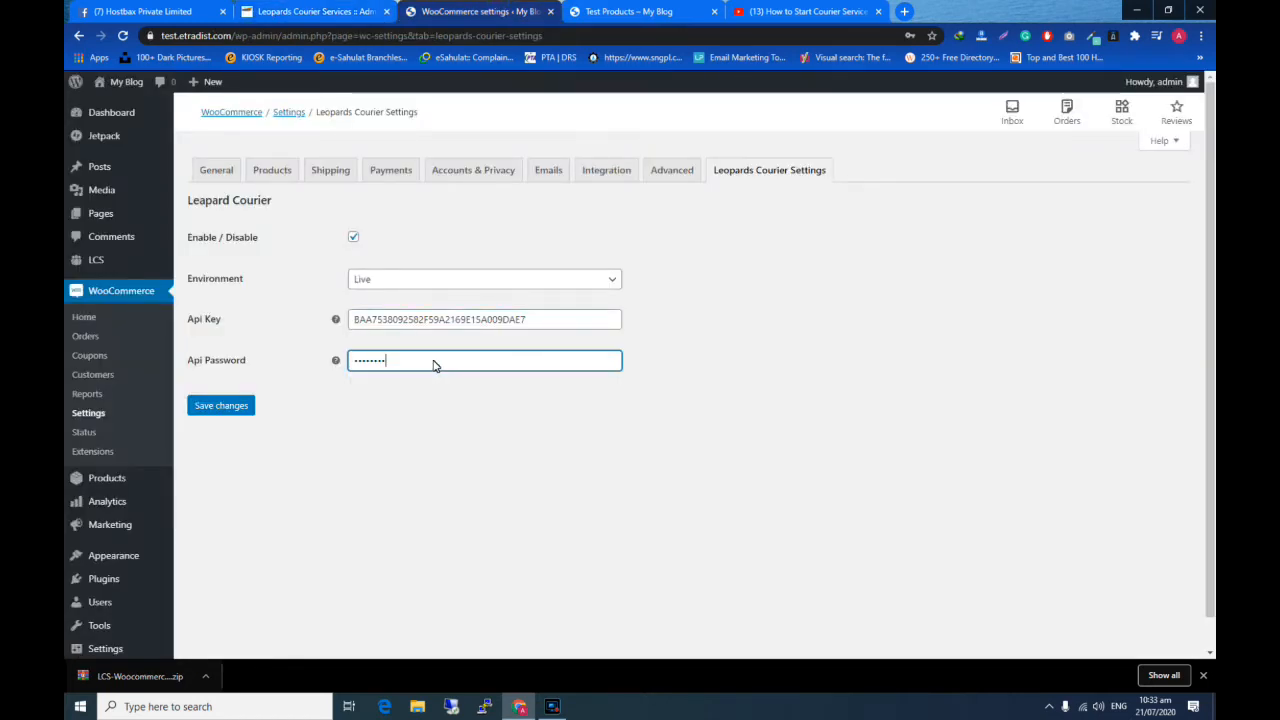
click(228, 407)
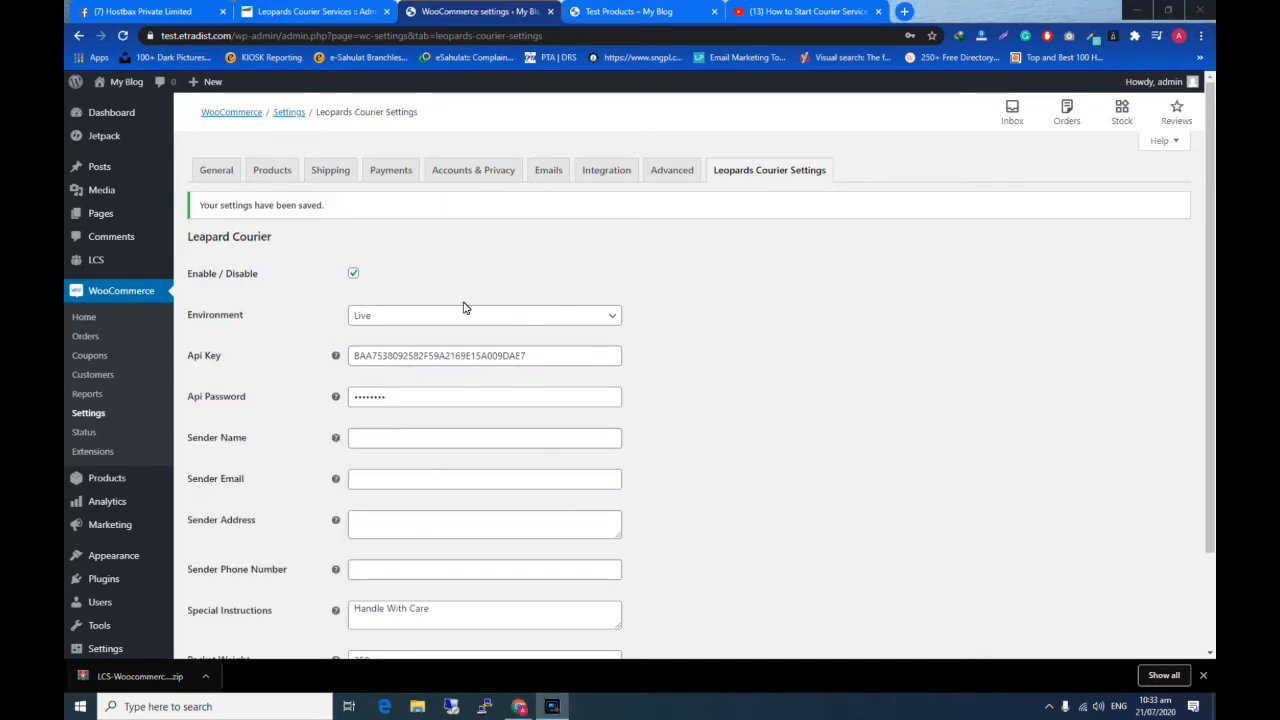
- Enter the sender's name in the Leopards Courier settings
scroll(464, 306, down, 2)
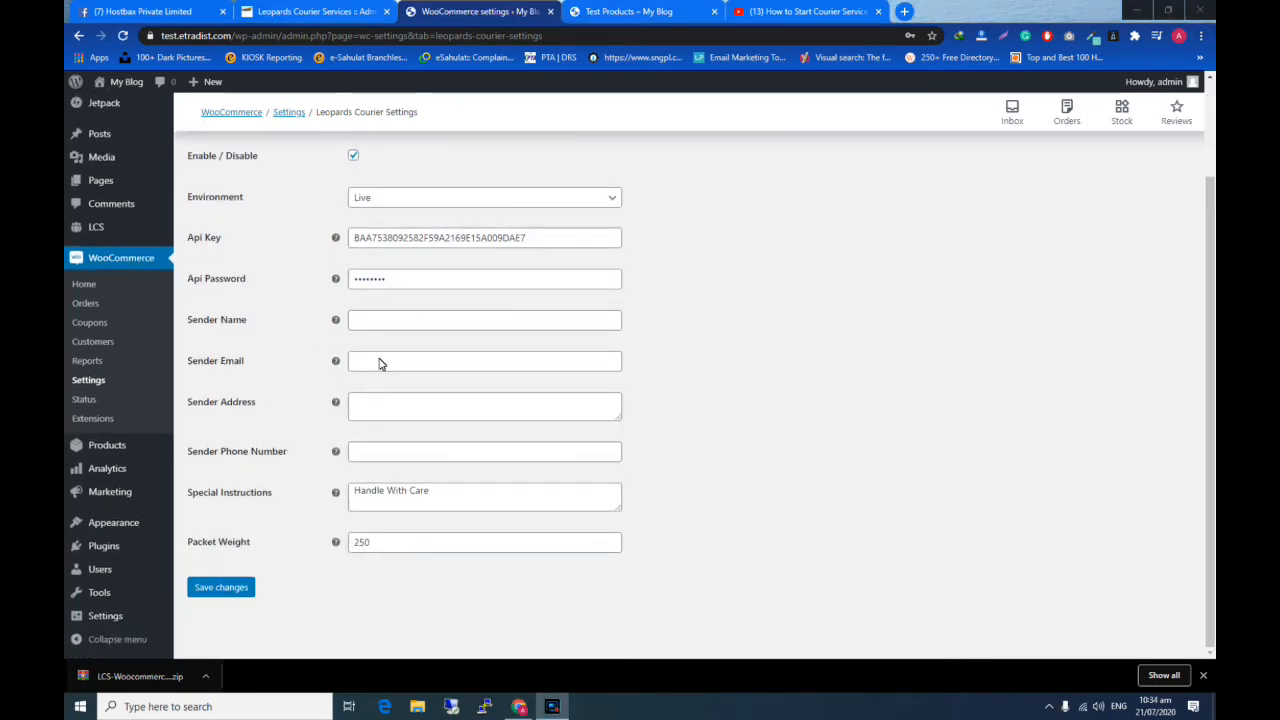
click(392, 326)
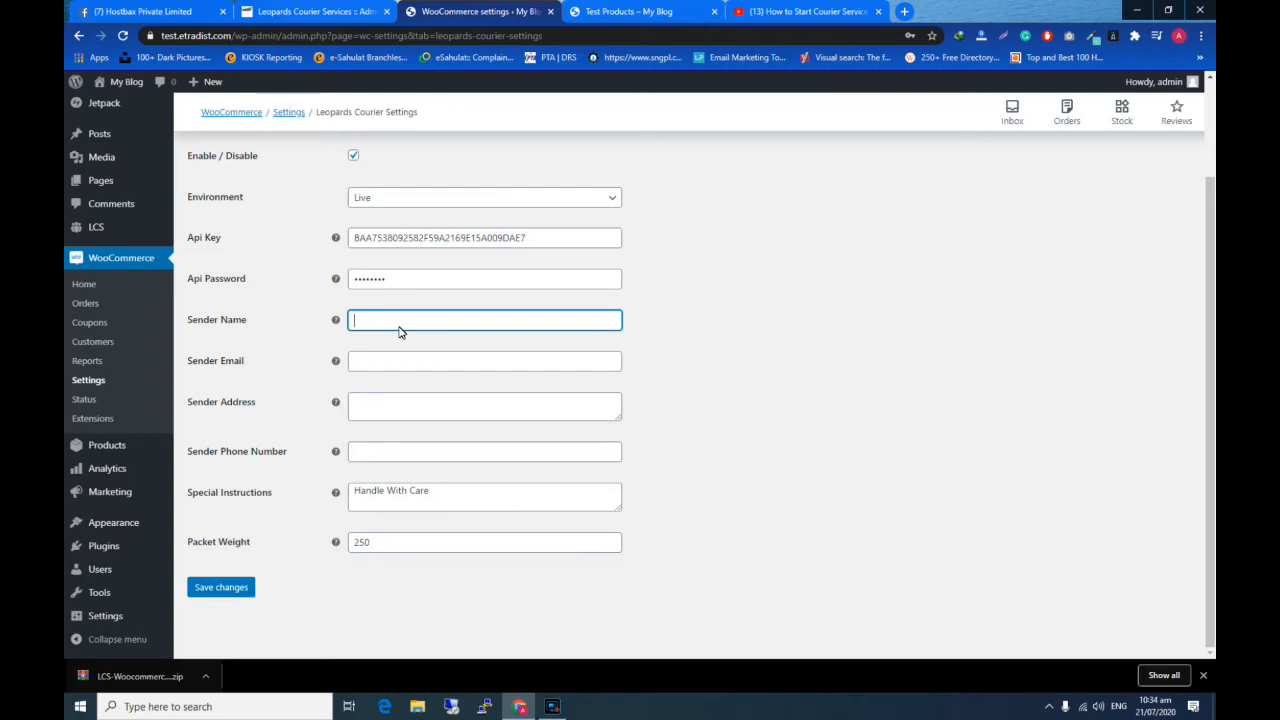
key(BackSpace)
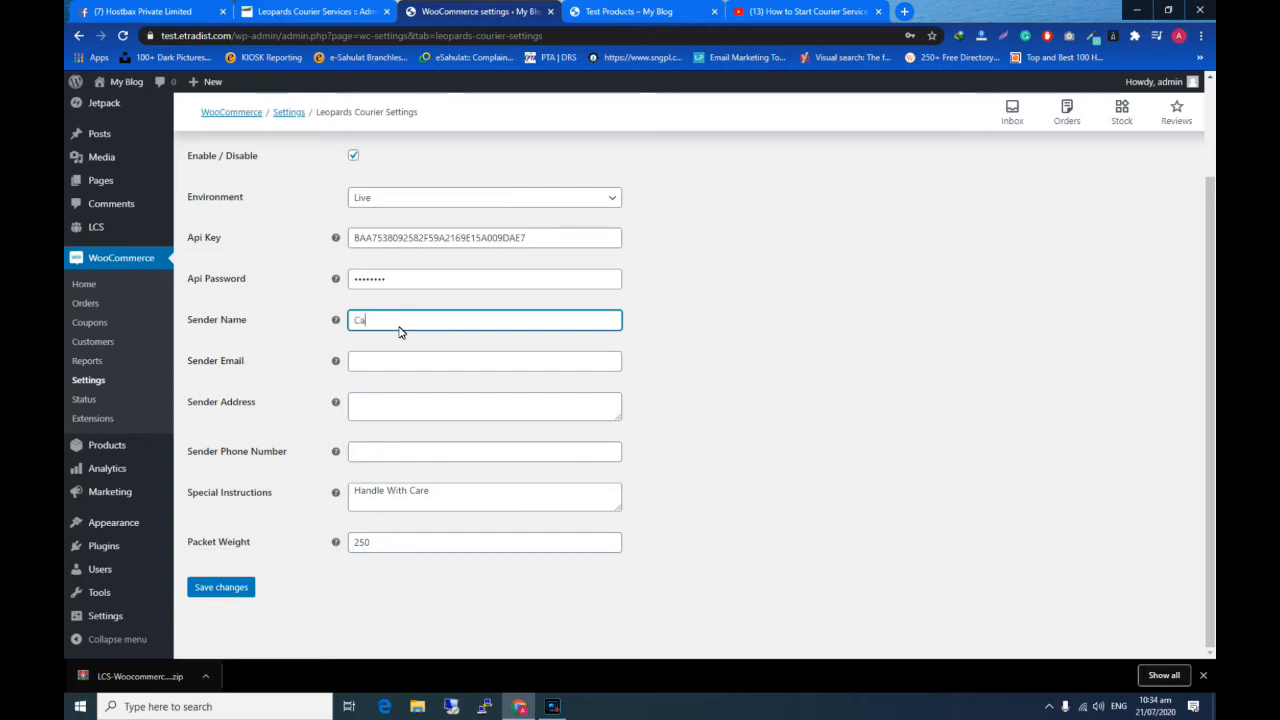
text(ataliya)
- Enter the sender's email address in the Leopards Courier settings
click(366, 362)
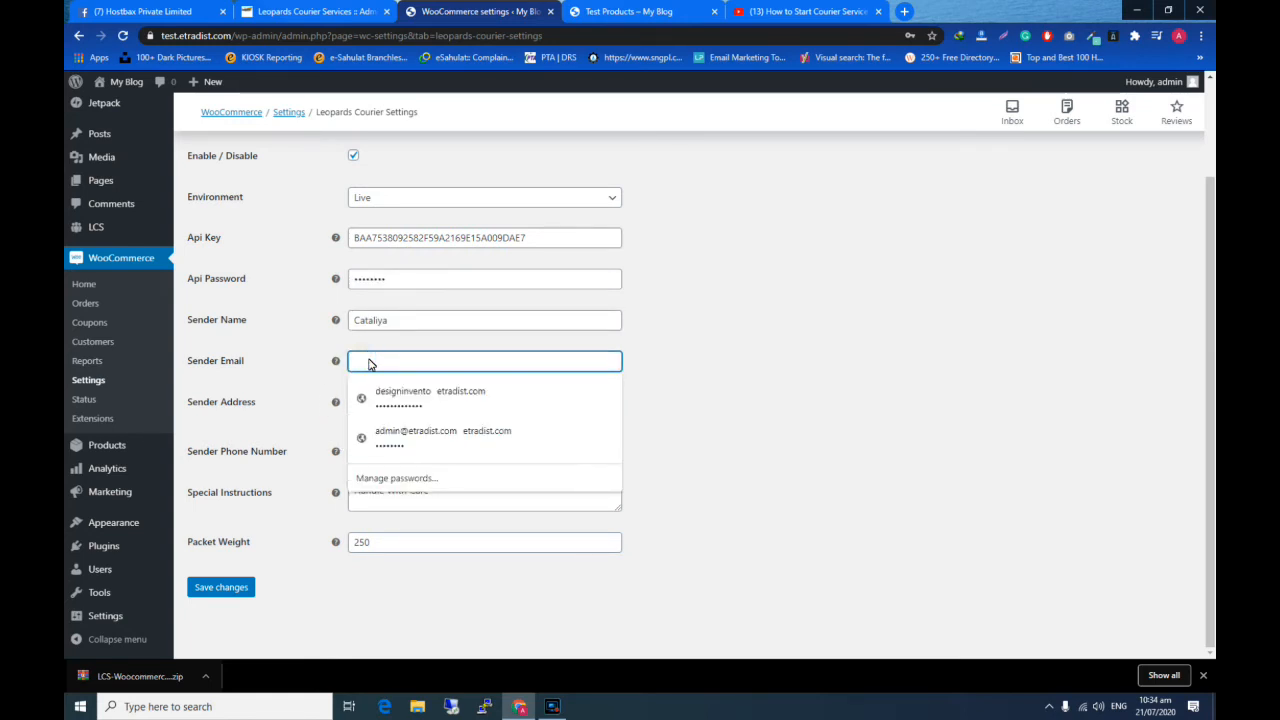
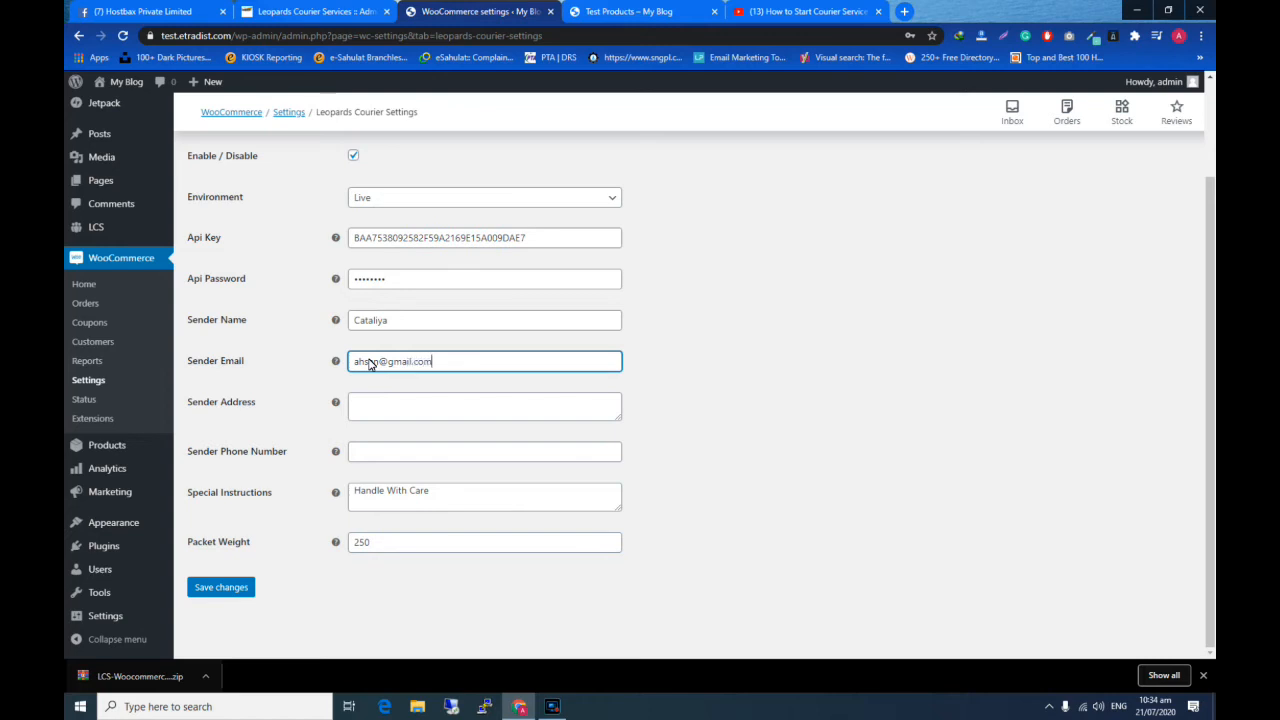
click(412, 473)
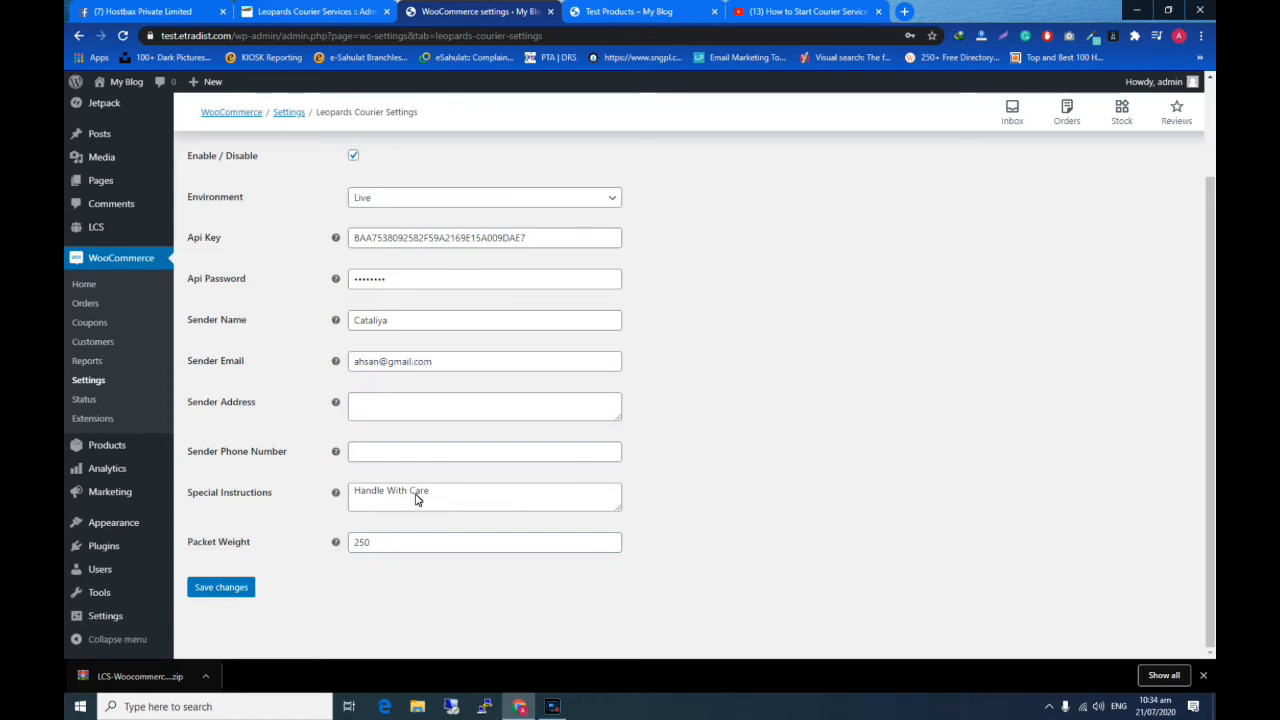
drag(413, 494, 364, 494)
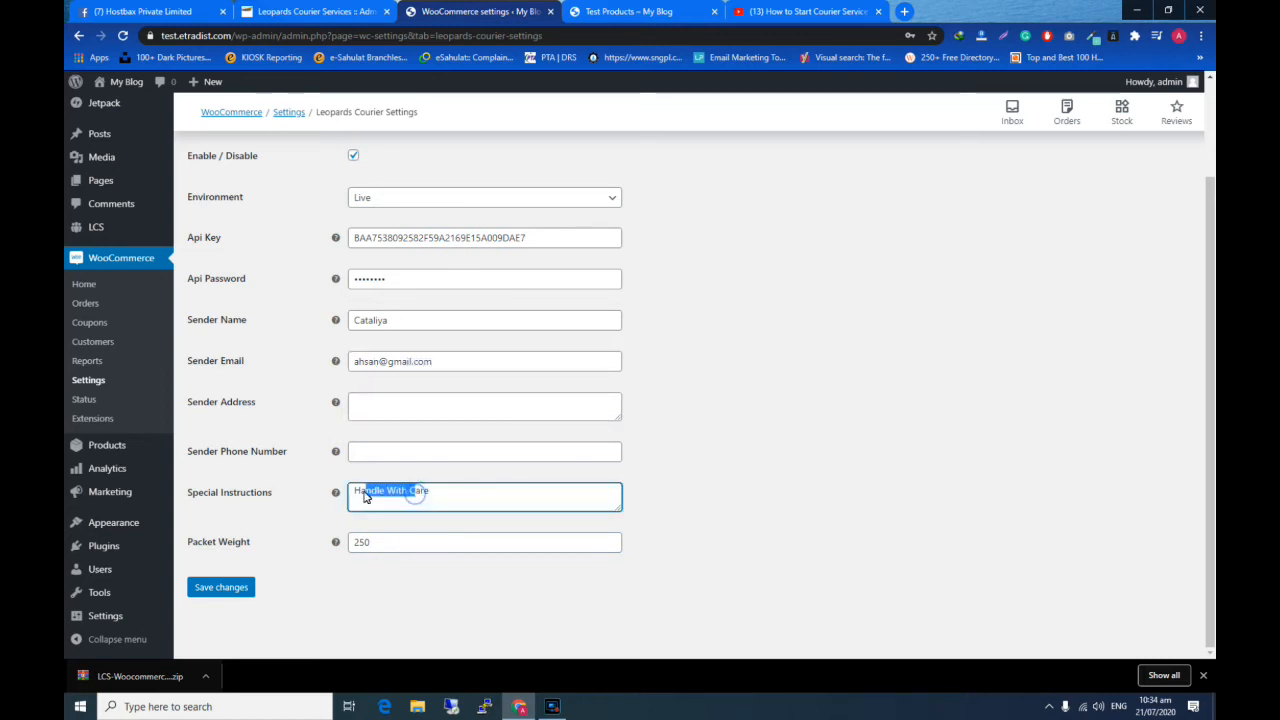
click(430, 497)
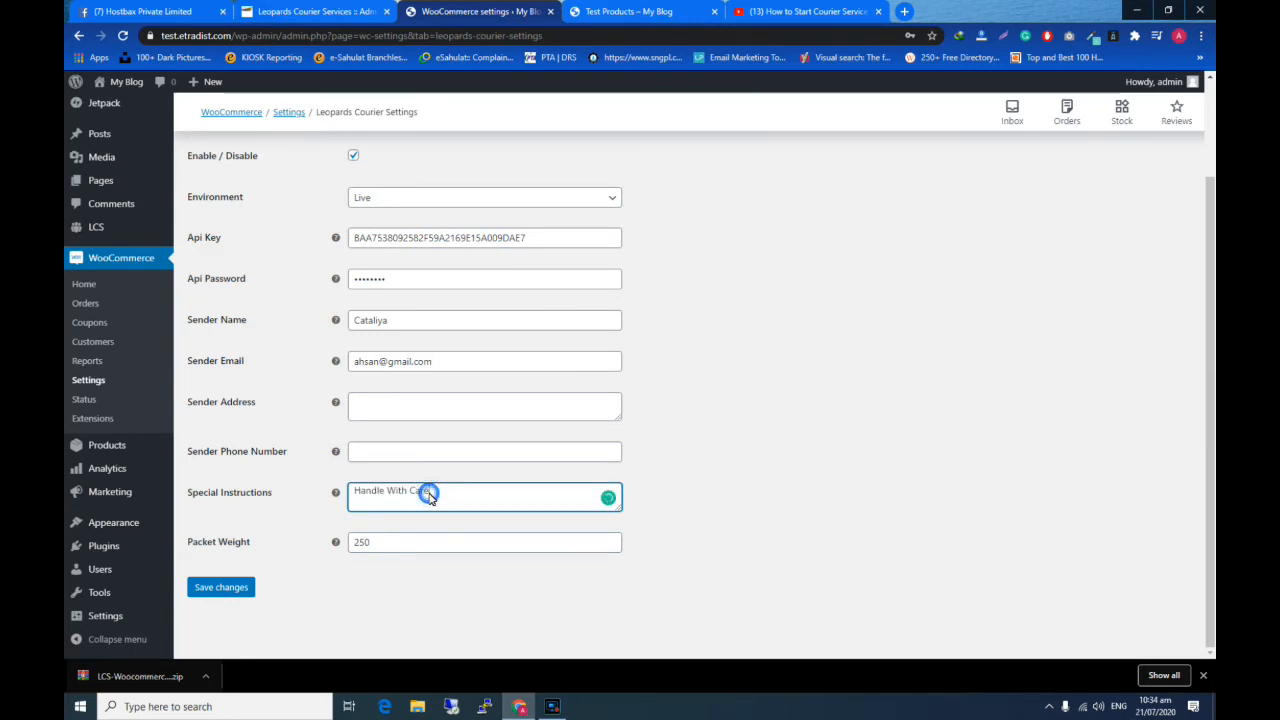
key(ctrl+a)
scroll(346, 335, up, 2)
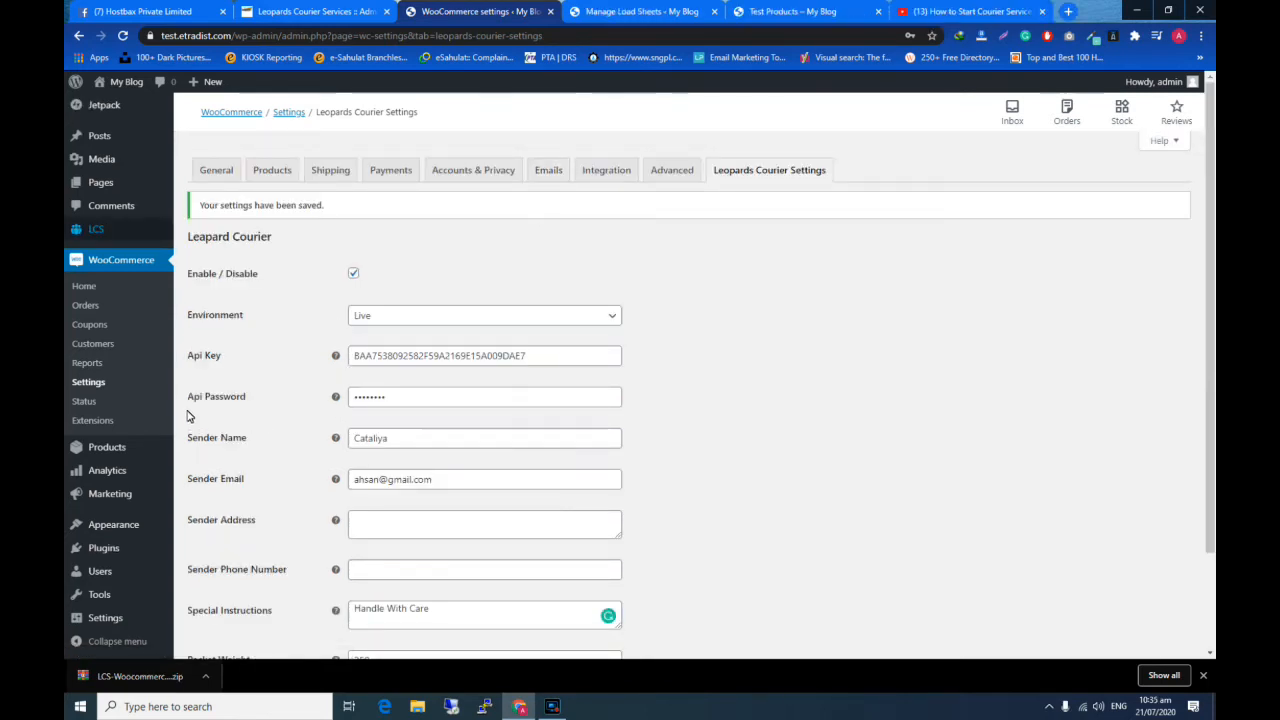
scroll(243, 297, down, 3)
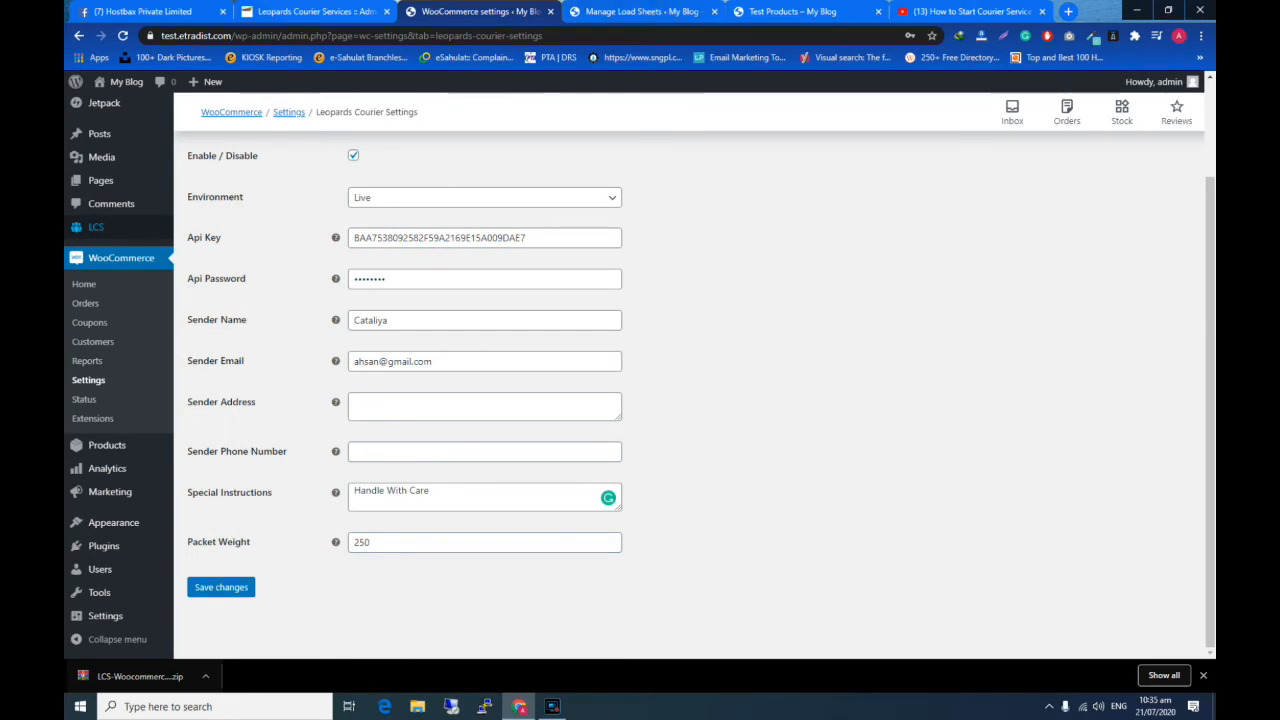
- Add one Test Products item to the cart on the storefront and proceed from the cart to checkout
click(790, 11)
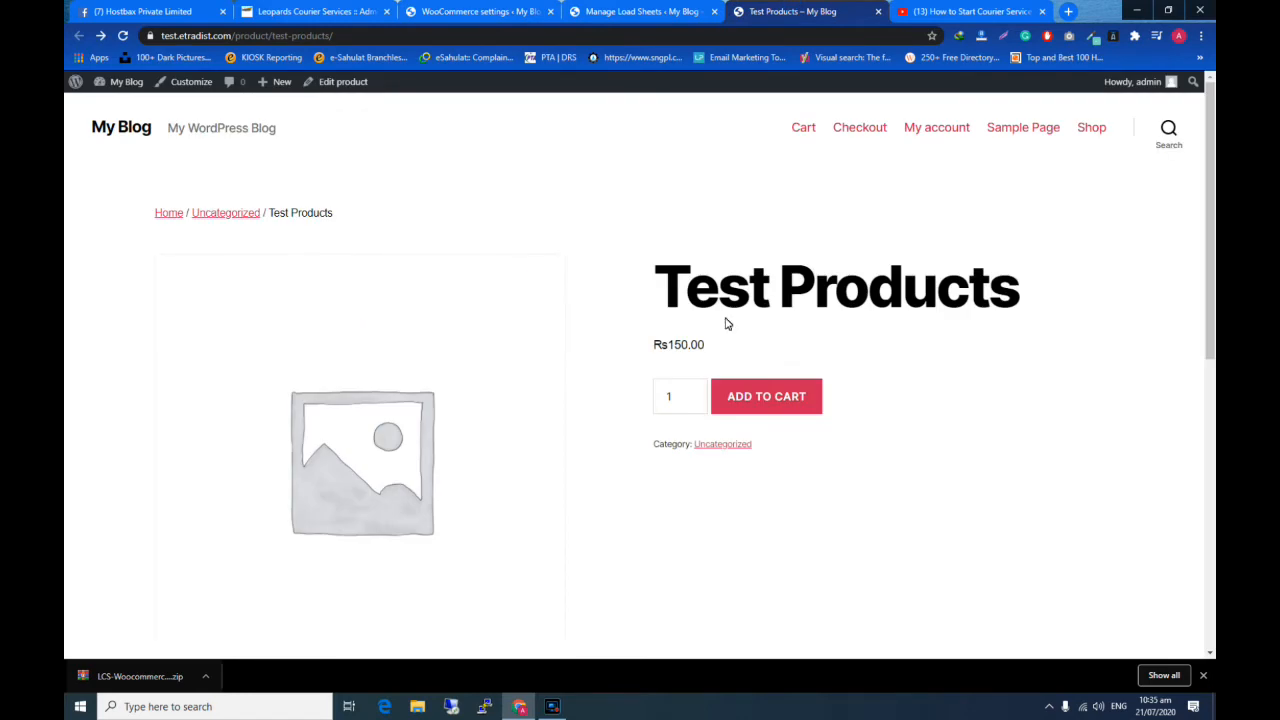
click(768, 408)
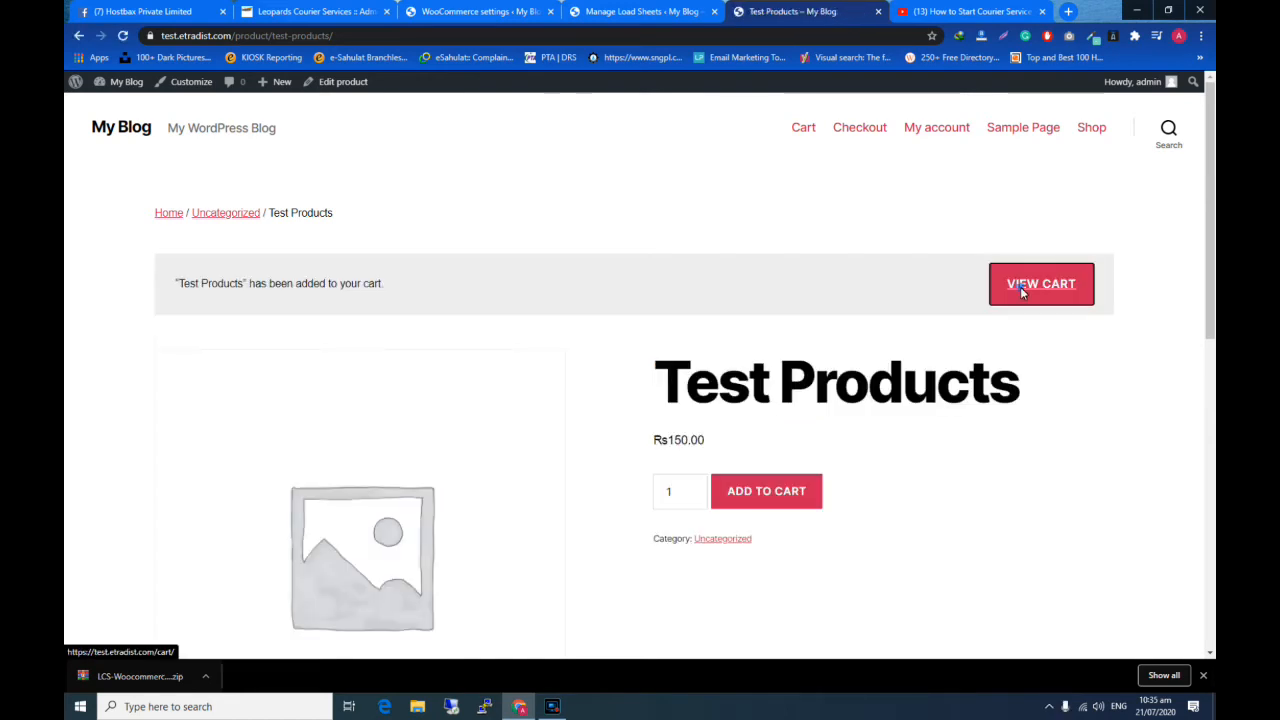
click(1020, 287)
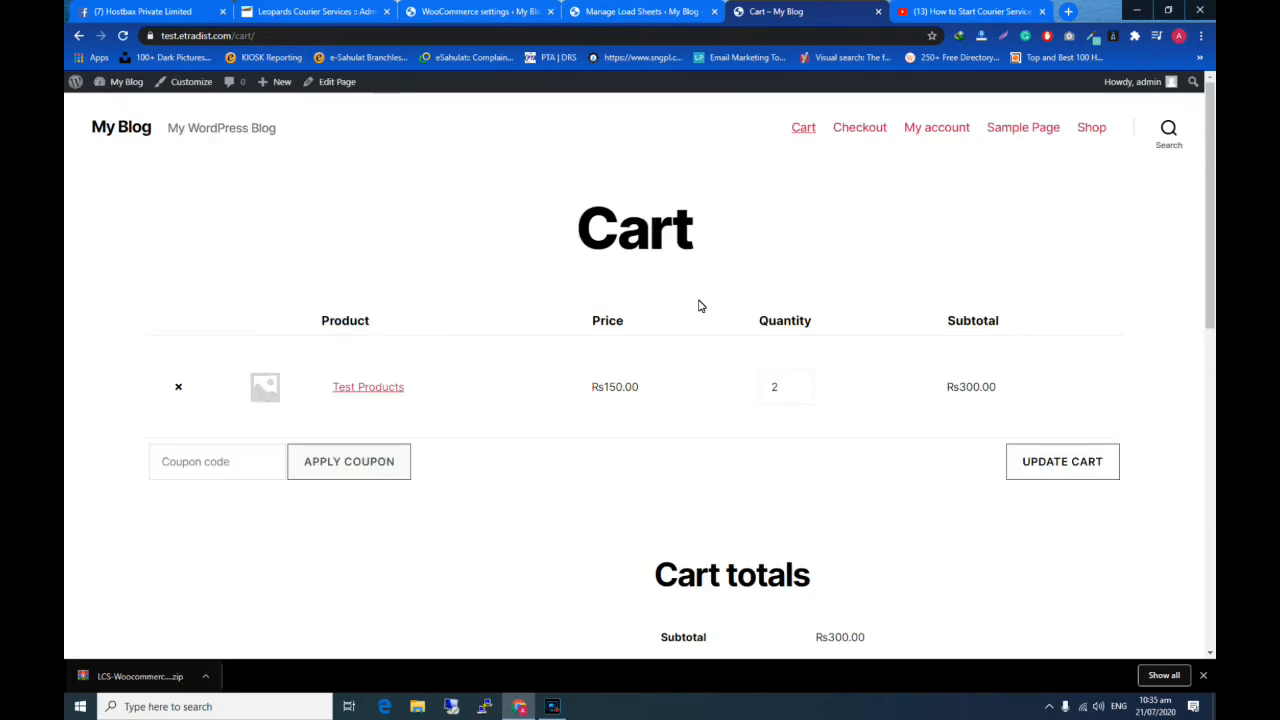
scroll(700, 306, down, 1)
scroll(700, 306, down, 2)
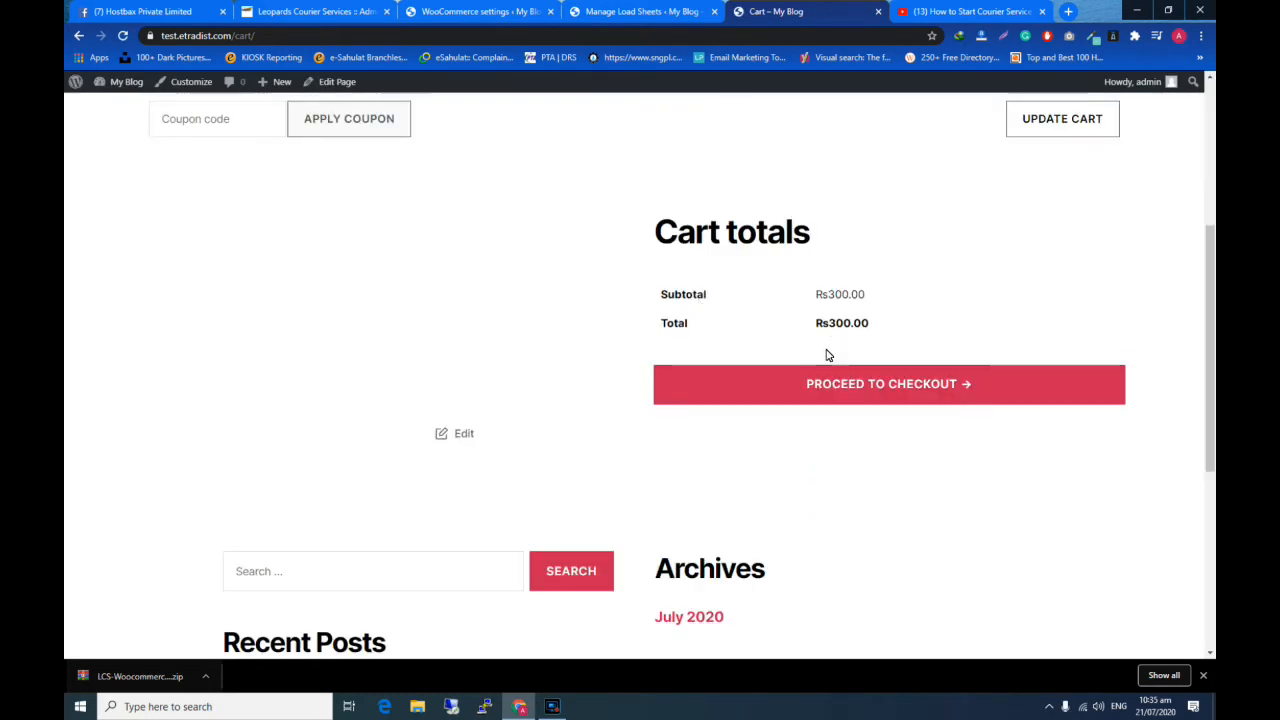
click(826, 386)
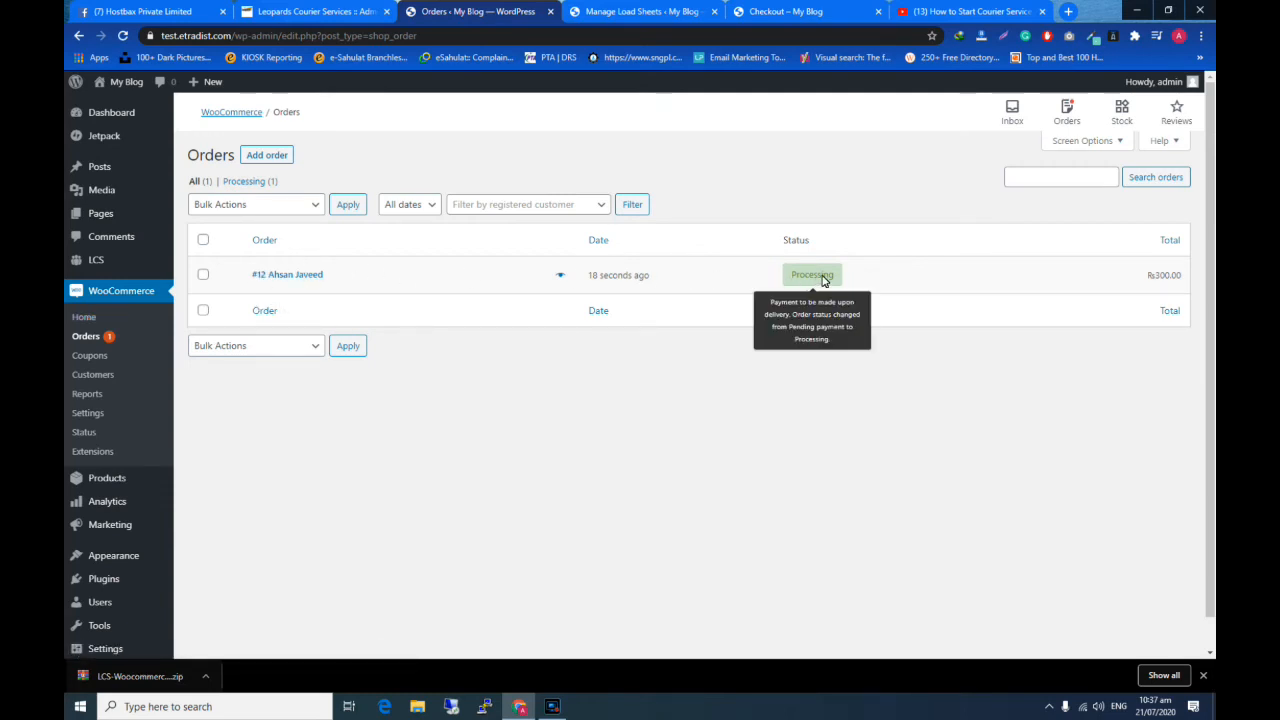
- Open the newly placed order in WooCommerce, set its status to Completed and update it
click(281, 279)
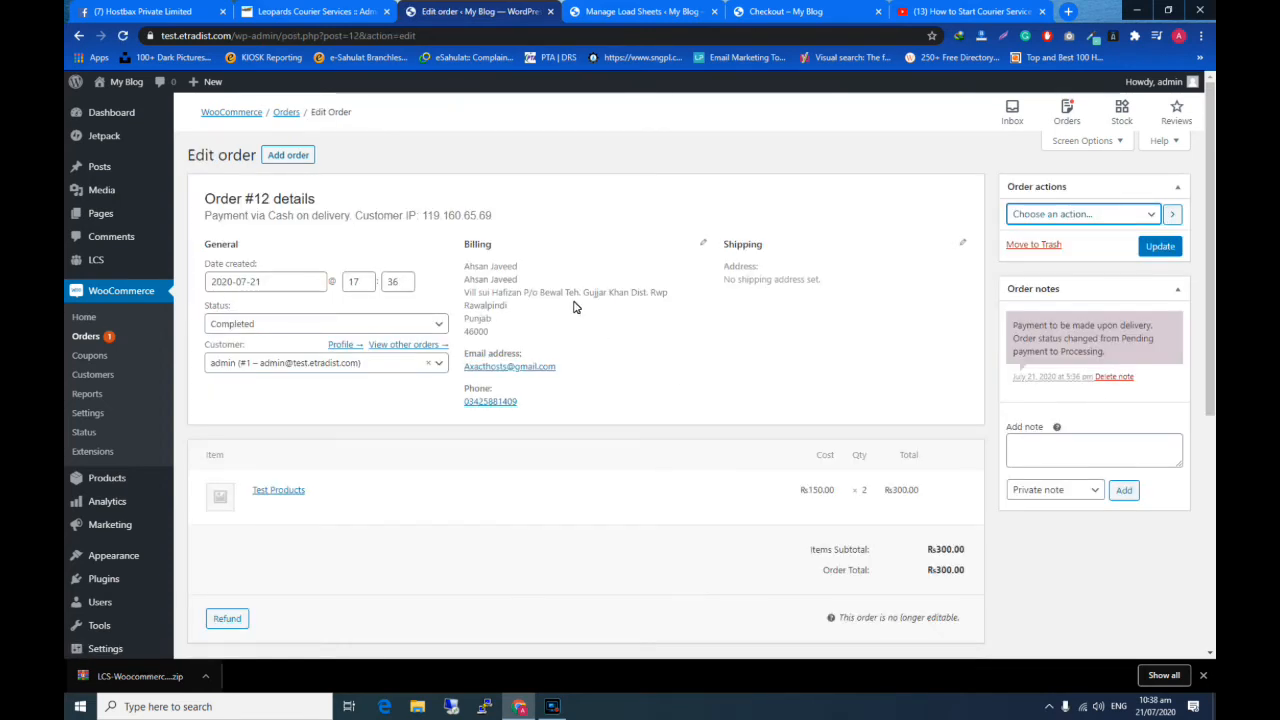
click(255, 331)
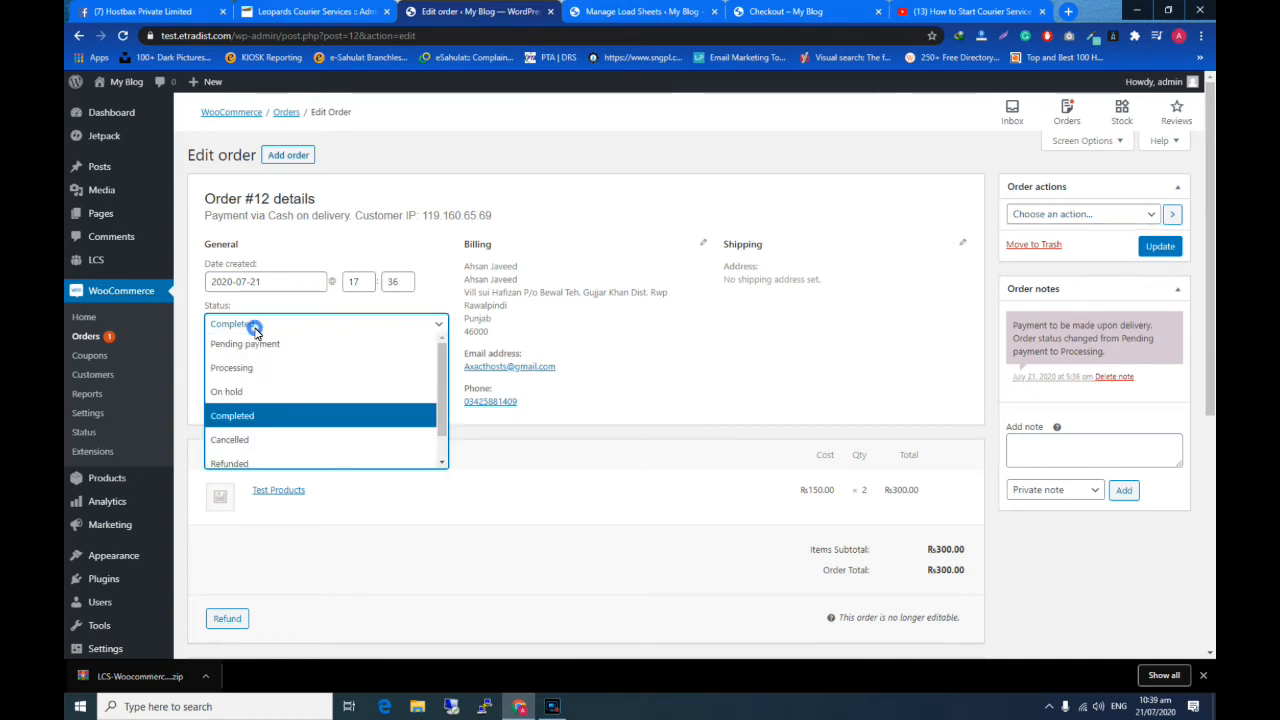
click(256, 412)
click(1162, 250)
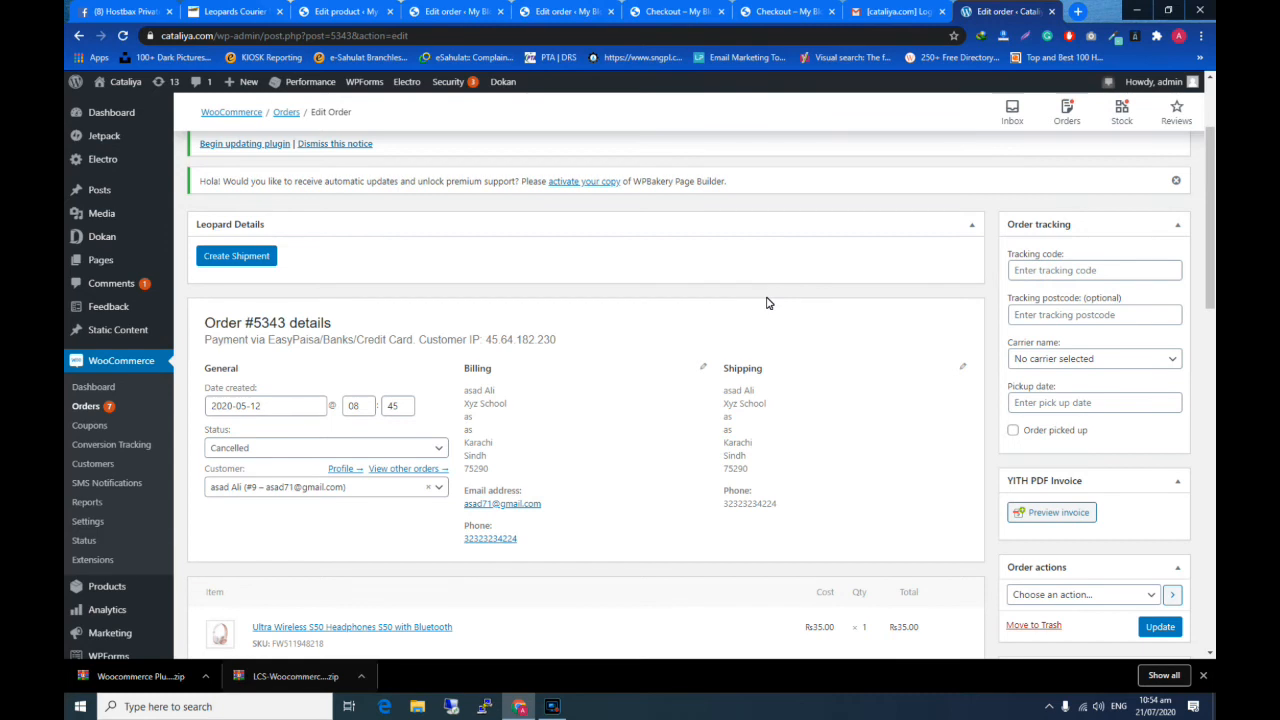
- Change the cancelled order's status selection to Processing
scroll(563, 350, down, 1)
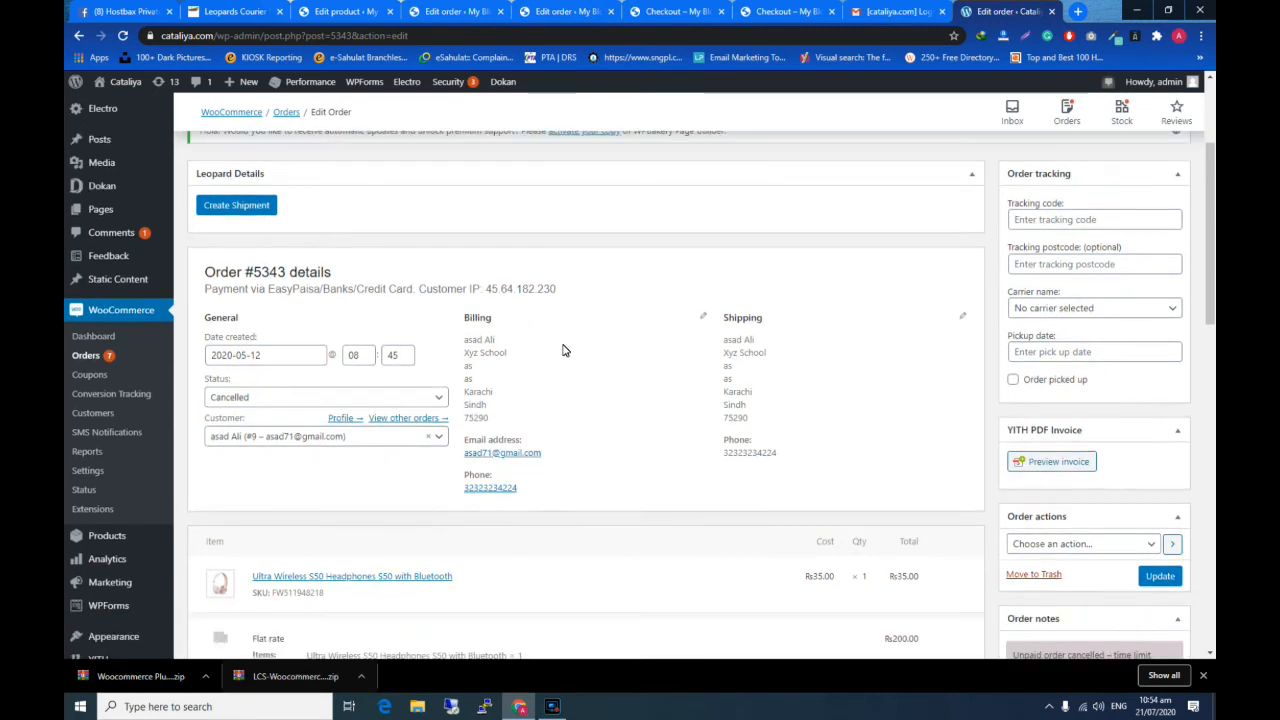
click(380, 379)
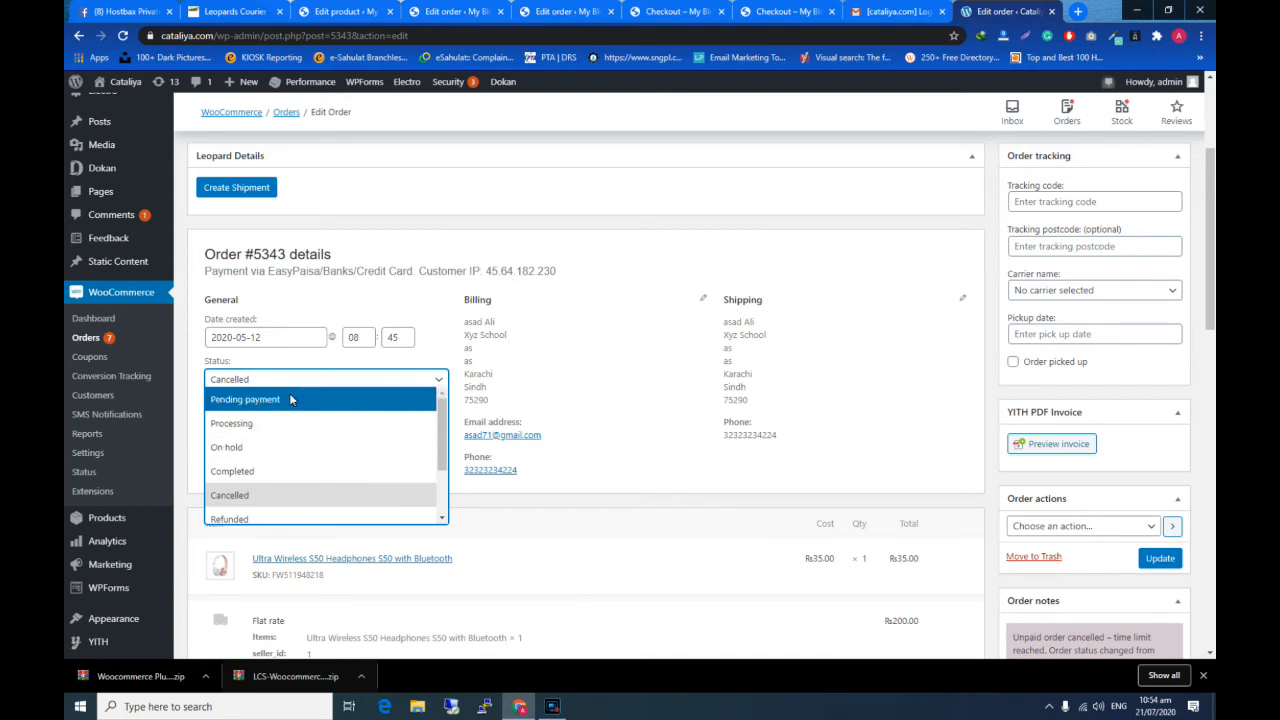
key(Down)
key(Return)
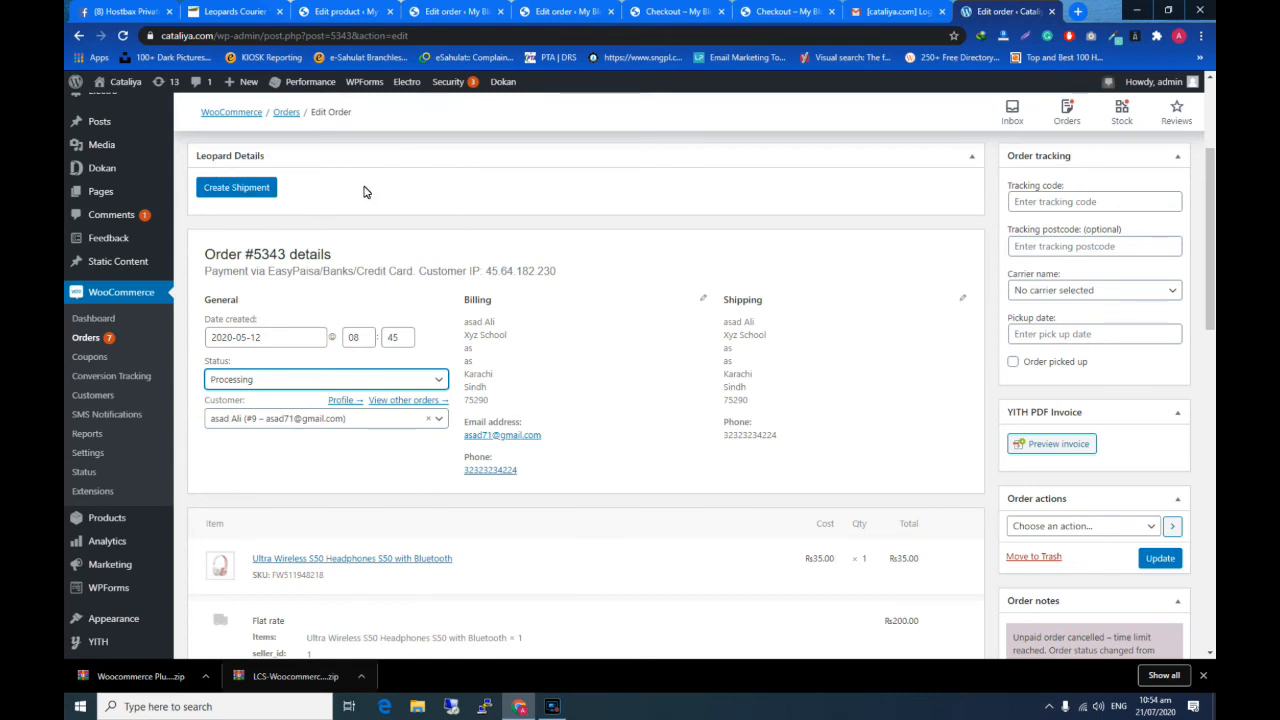
- Book a Leopards shipment for the order with destination city Abbottabad and shipment type OVERNIGHT
click(239, 191)
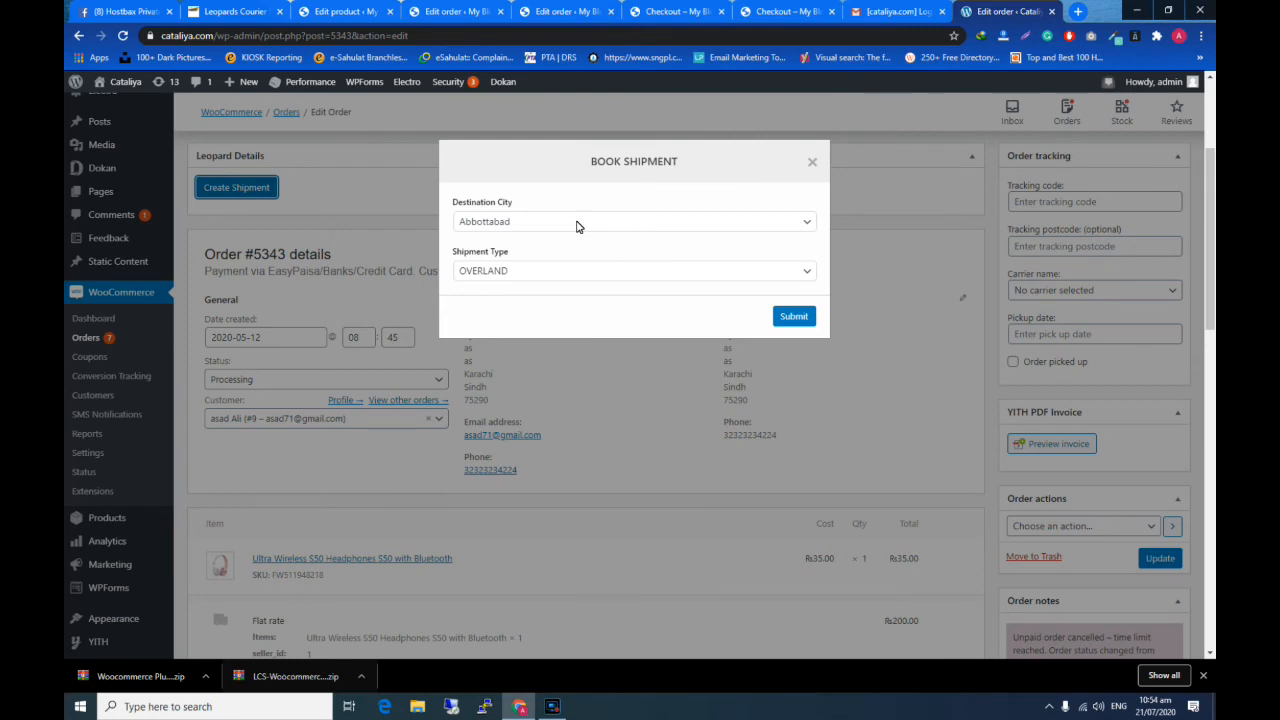
click(576, 222)
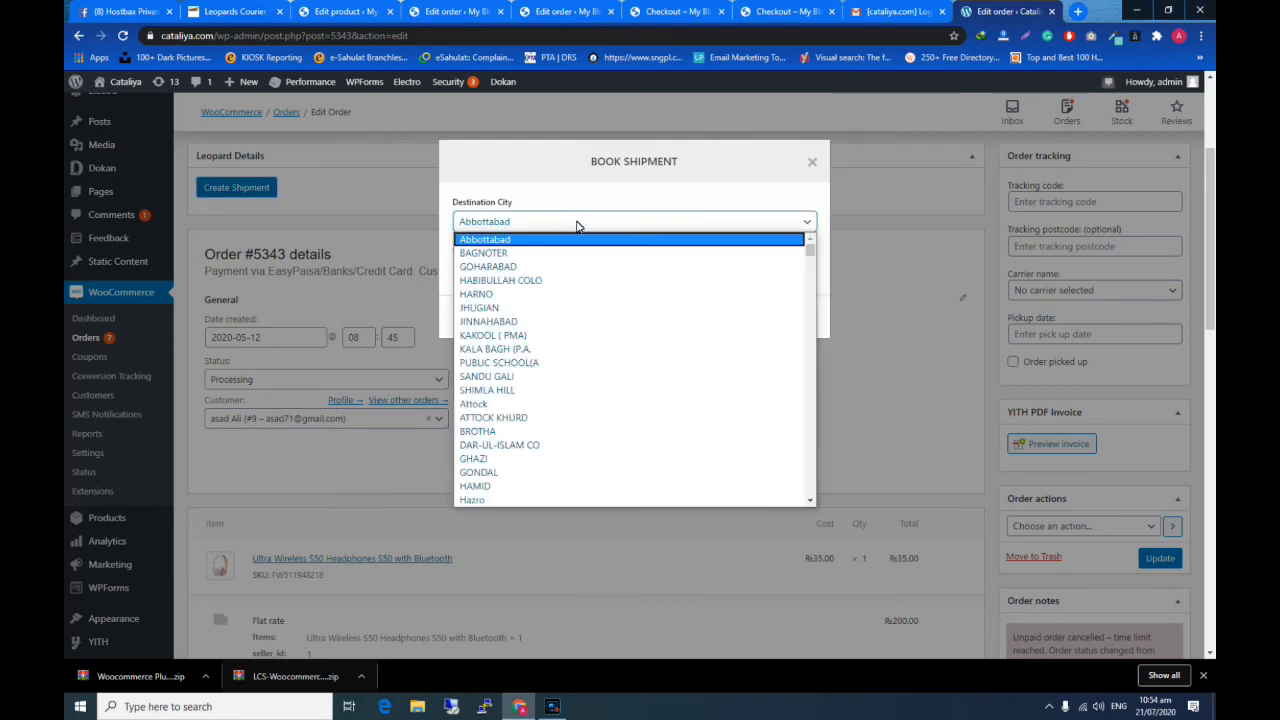
click(574, 219)
click(521, 277)
click(506, 316)
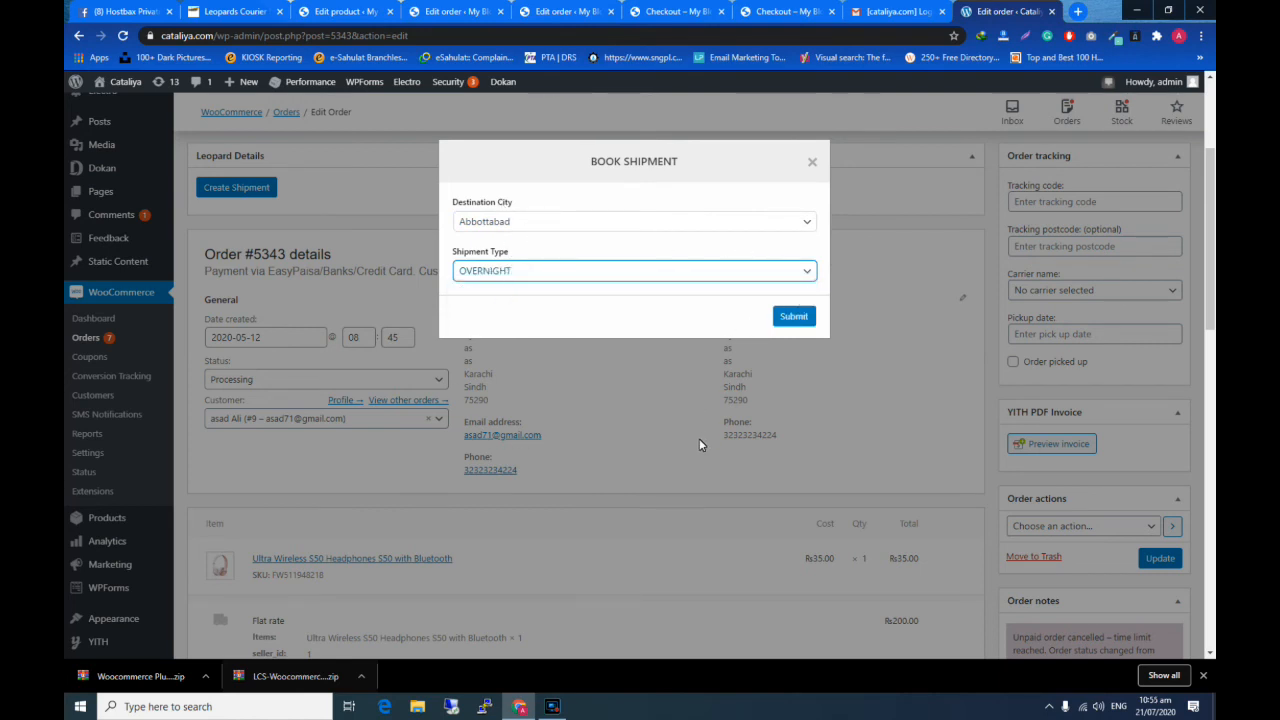
click(792, 317)
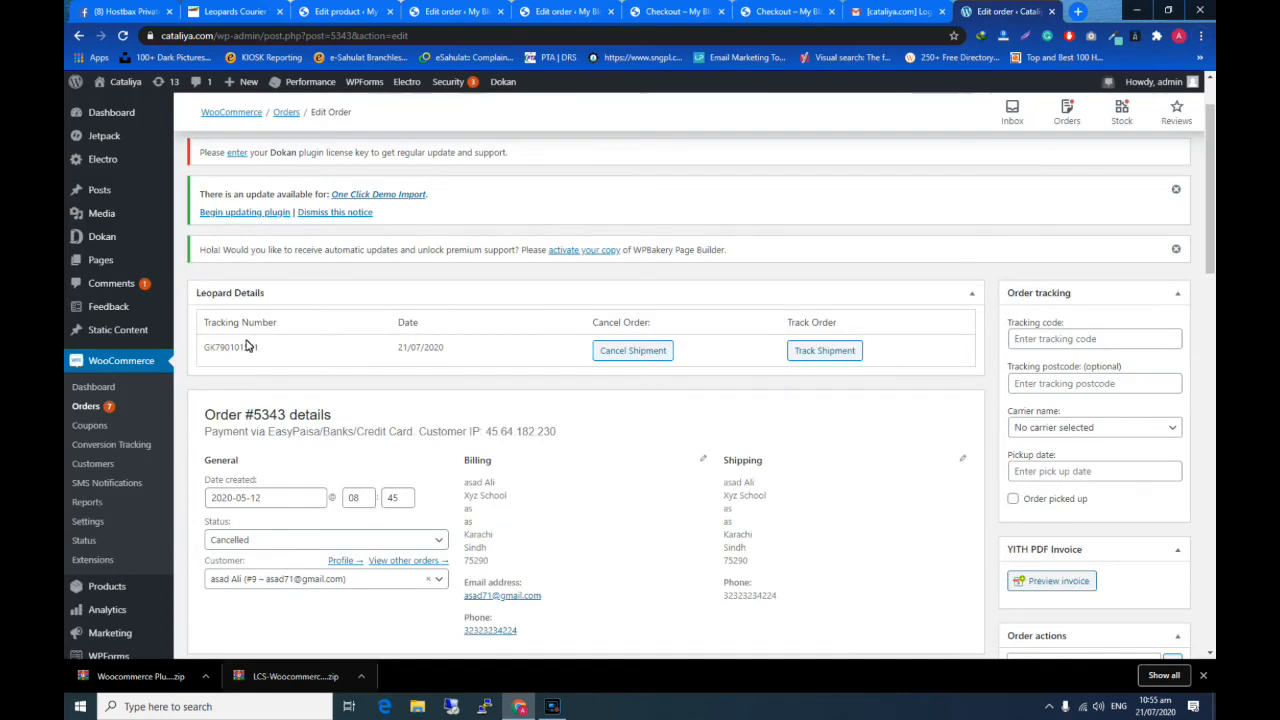
- Check the shipment's tracking number and date, and copy the leopards-courier-settings-slip_link value from the order's custom fields
drag(201, 348, 279, 358)
drag(398, 348, 444, 350)
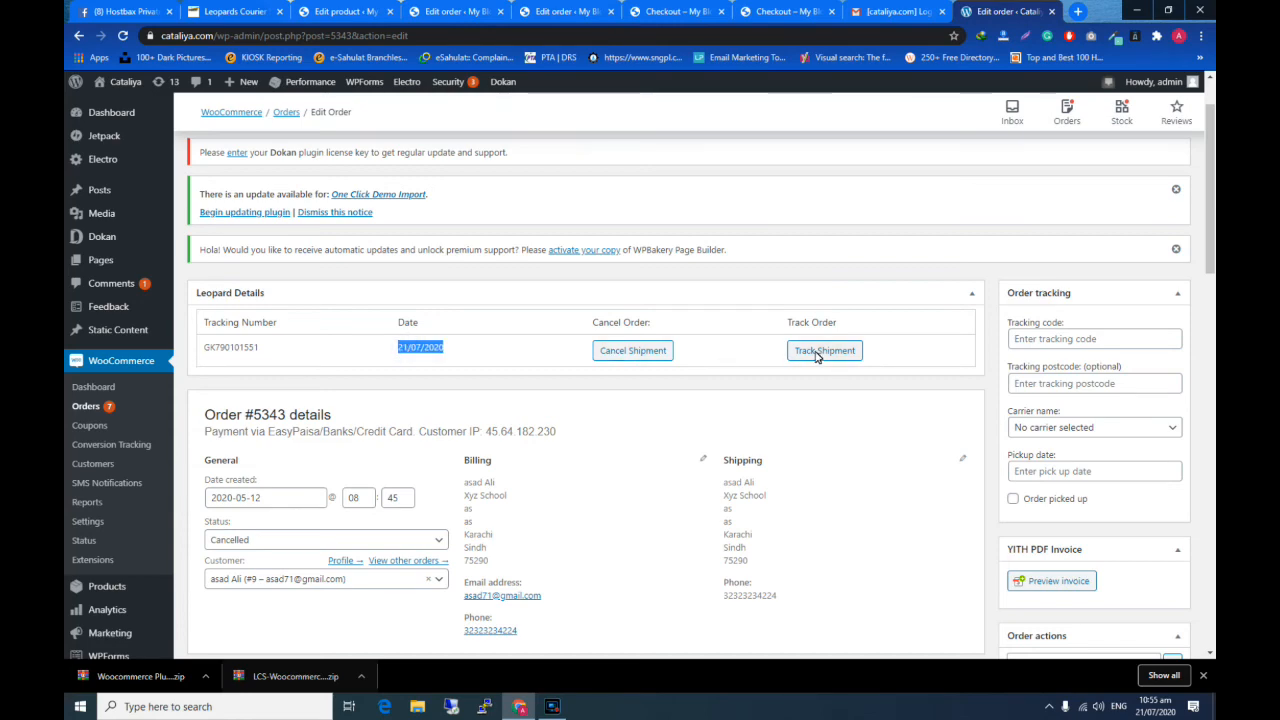
scroll(812, 352, down, 3)
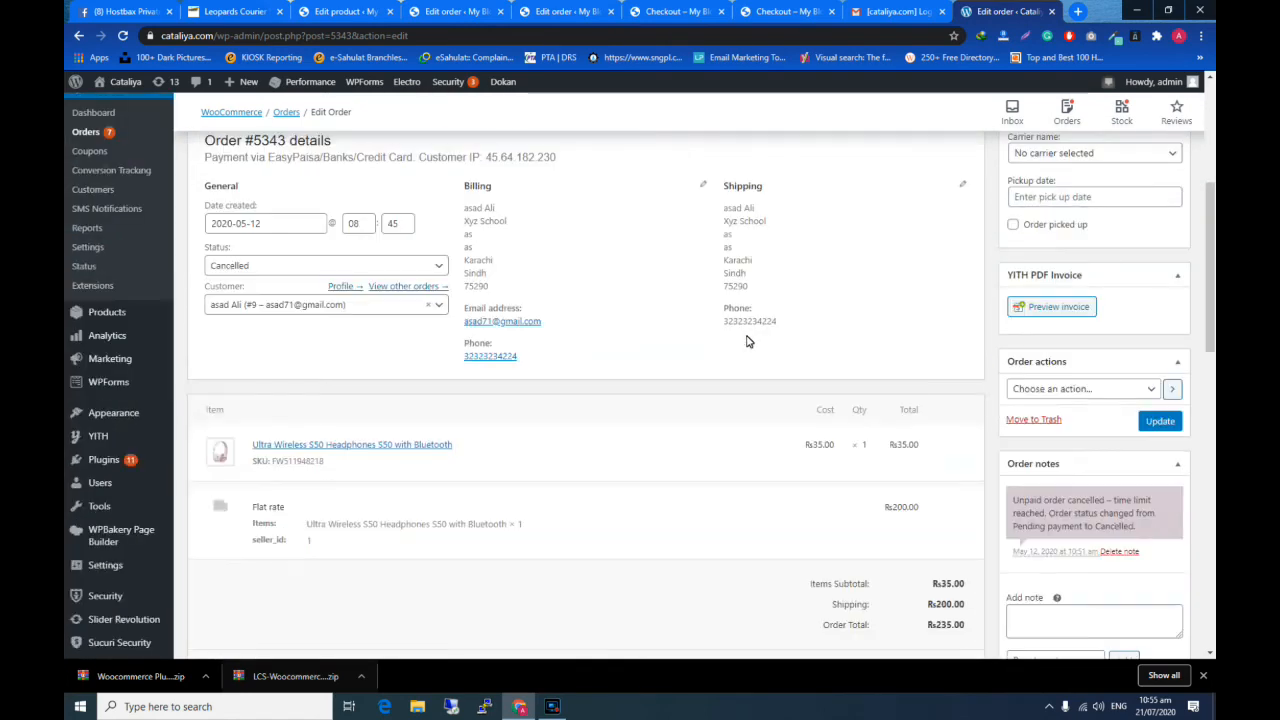
scroll(566, 366, down, 4)
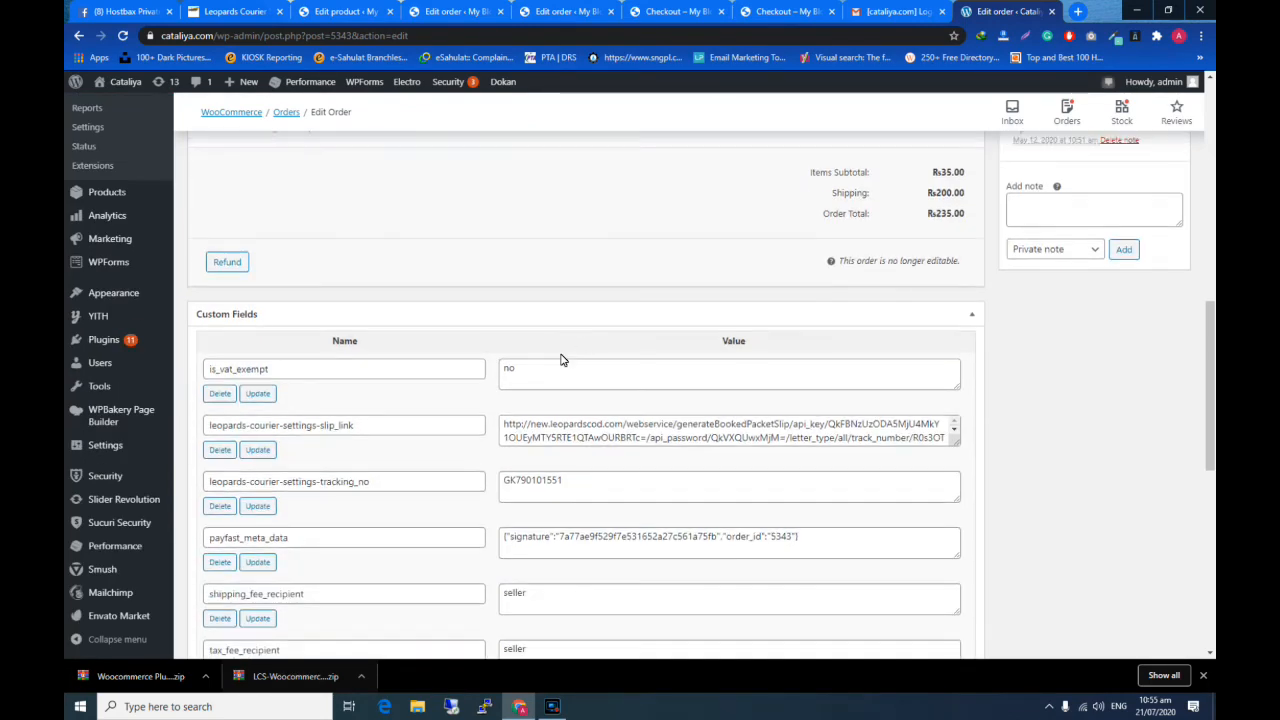
triple_click(558, 431)
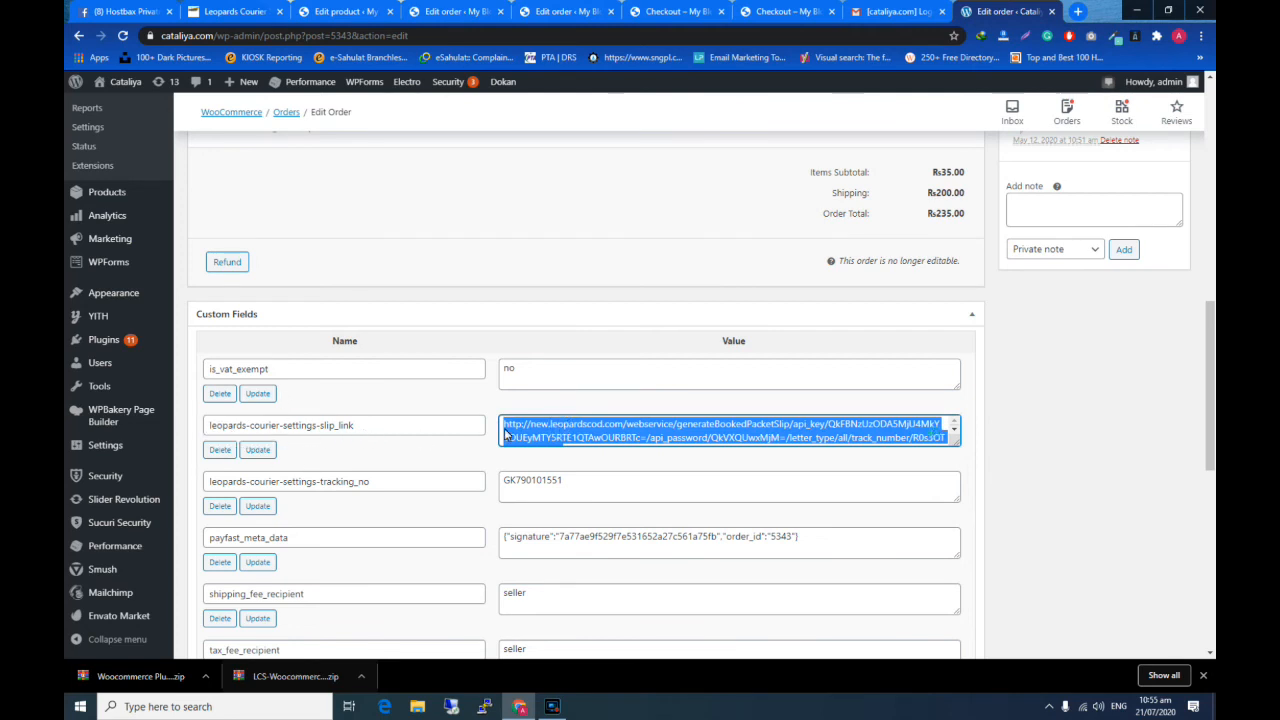
right_click(580, 432)
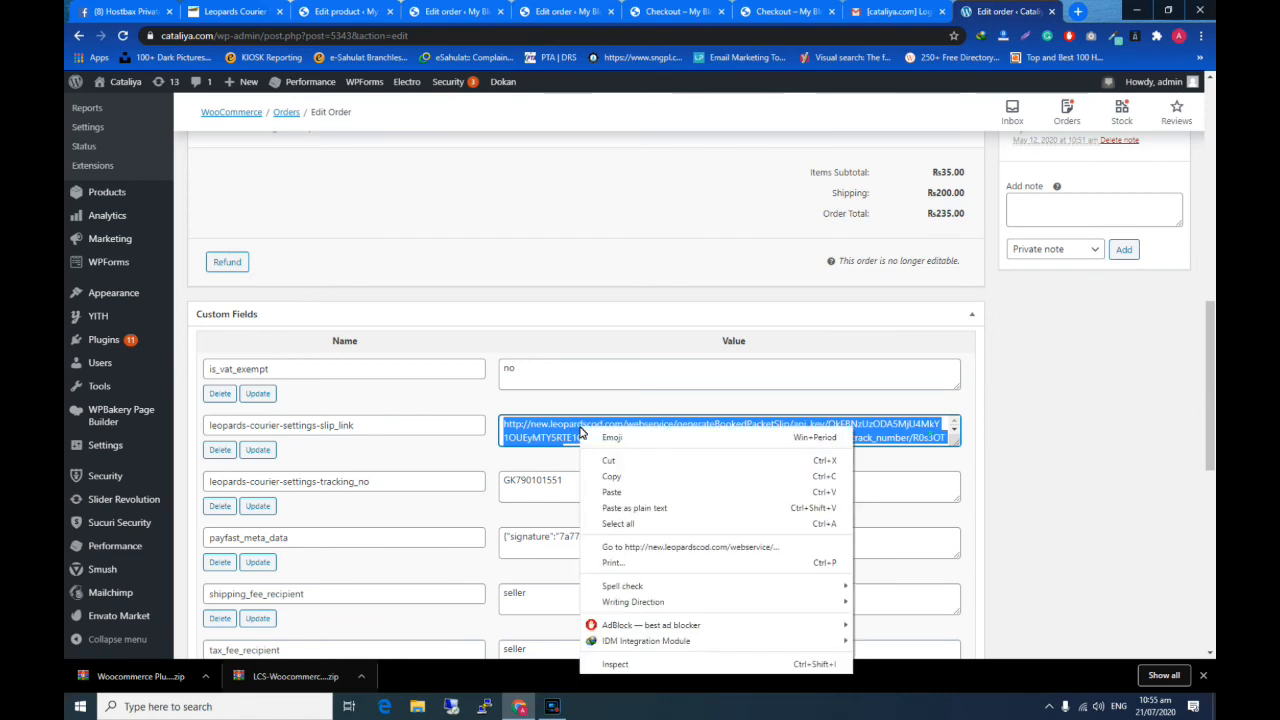
click(600, 477)
click(1080, 11)
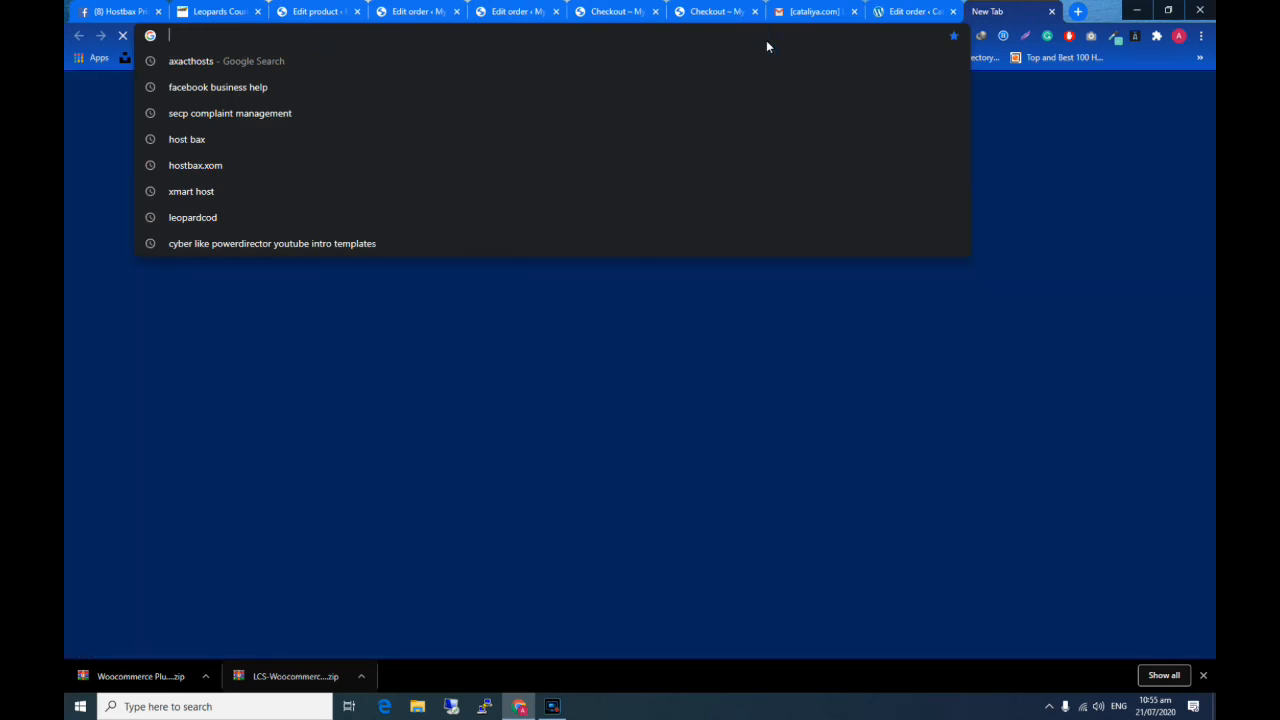
key(ctrl+a)
key(BackSpace)
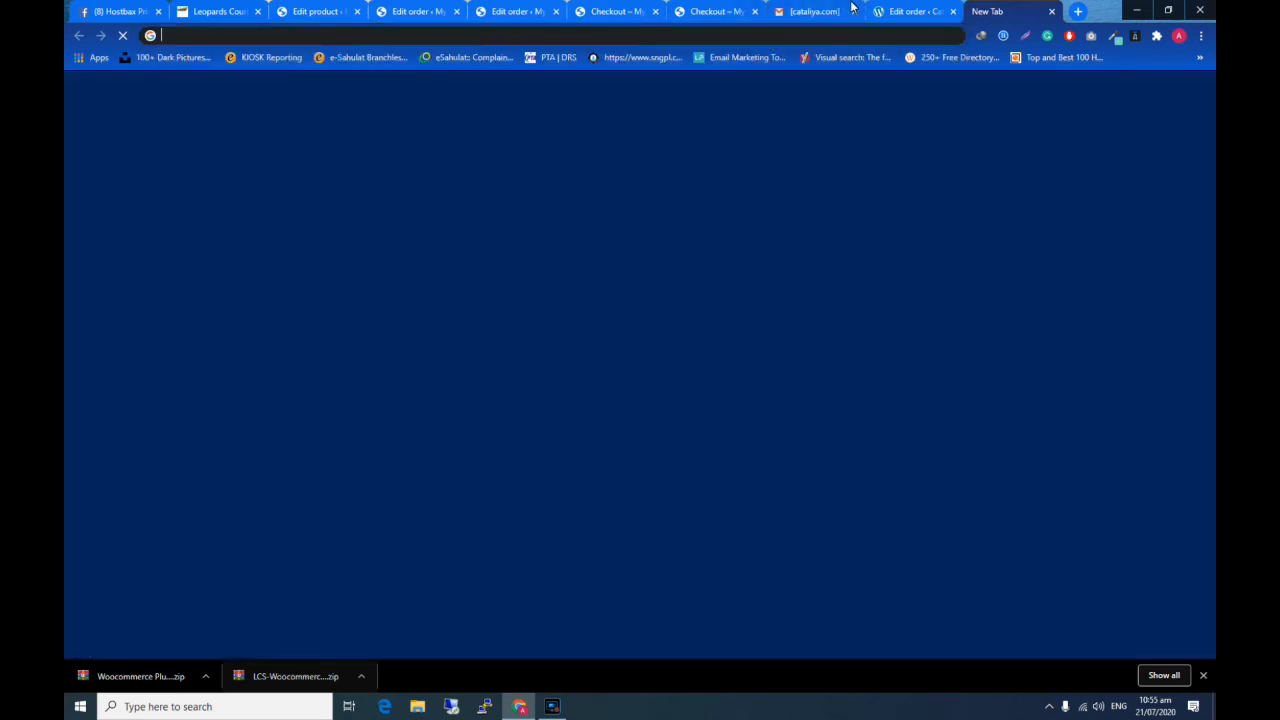
- Copy the slip link from the order's custom fields again and open it in the new browser tab
click(899, 11)
right_click(636, 432)
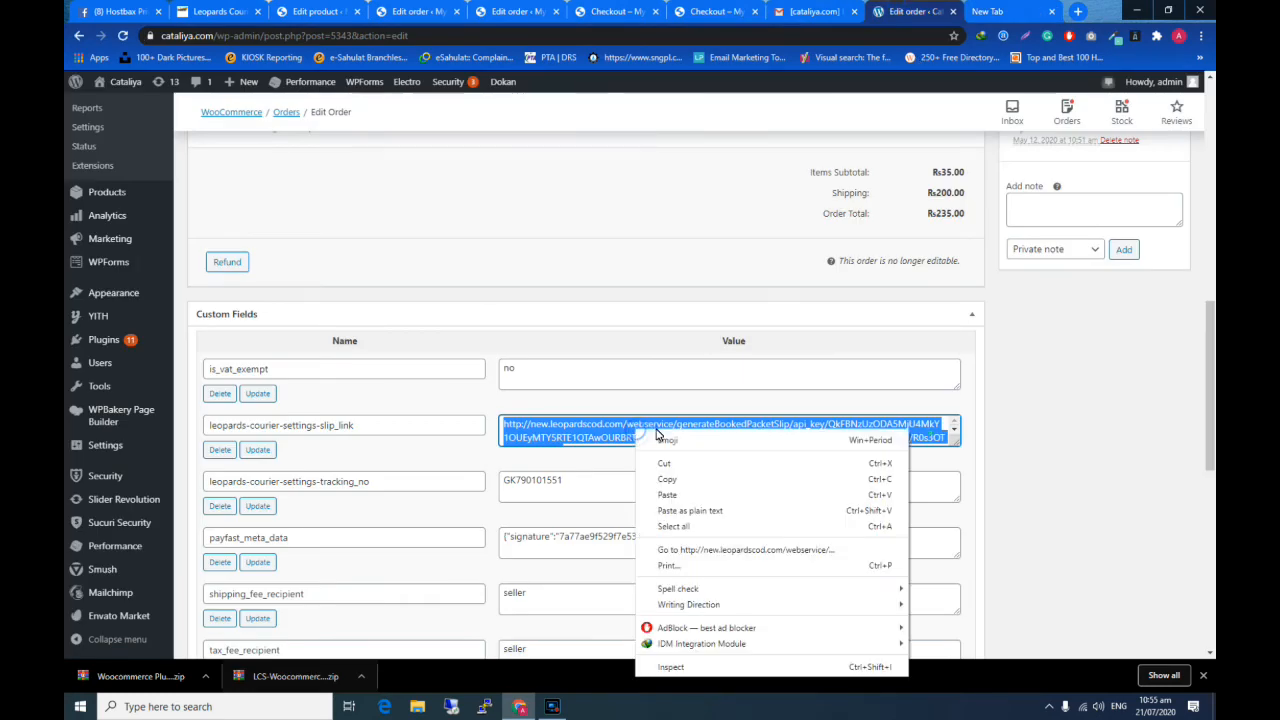
click(681, 479)
click(985, 11)
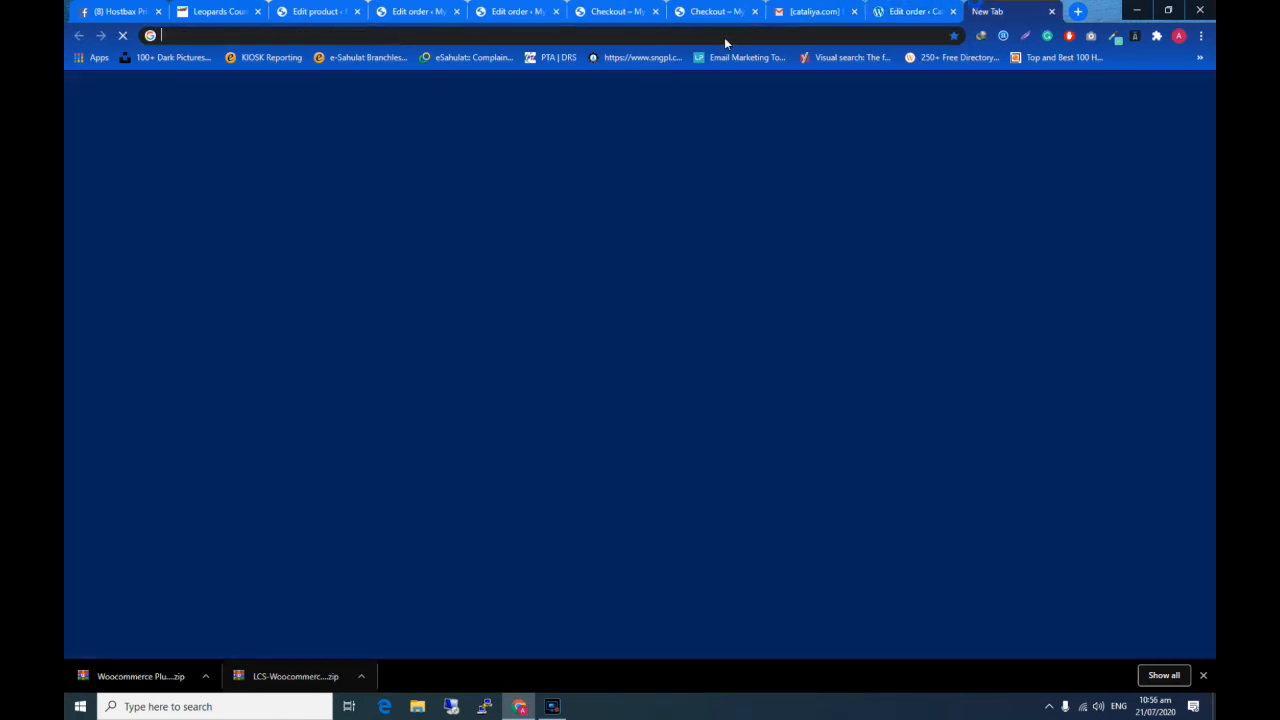
right_click(706, 40)
click(730, 131)
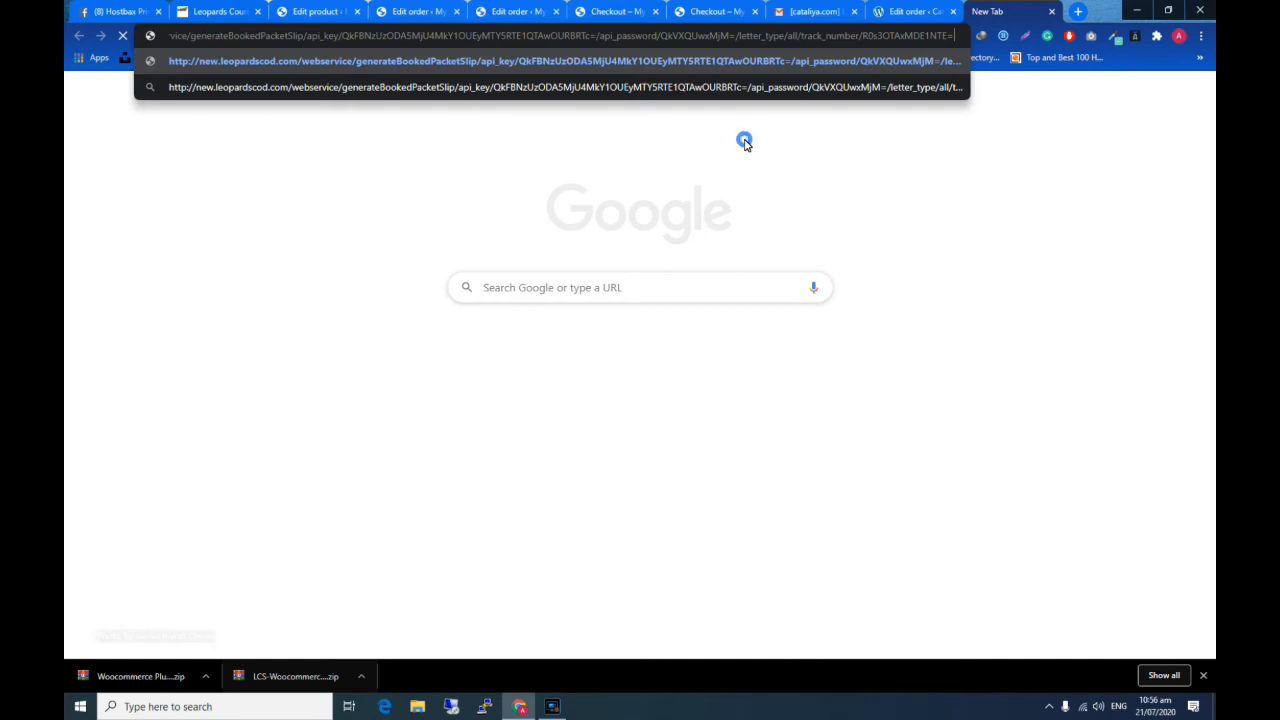
key(Return)
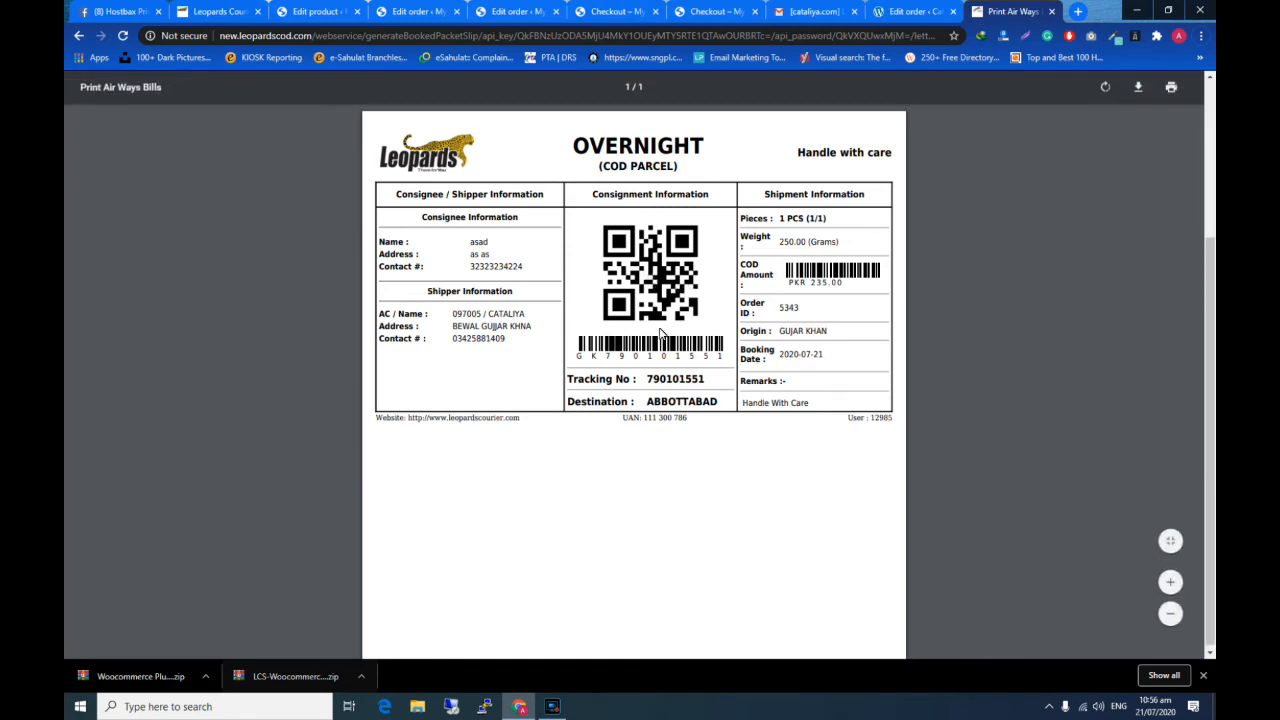
- Examine the air waybill's consignee and shipper details, destination, COD amount and origin
scroll(615, 403, down, 3)
scroll(646, 349, up, 3)
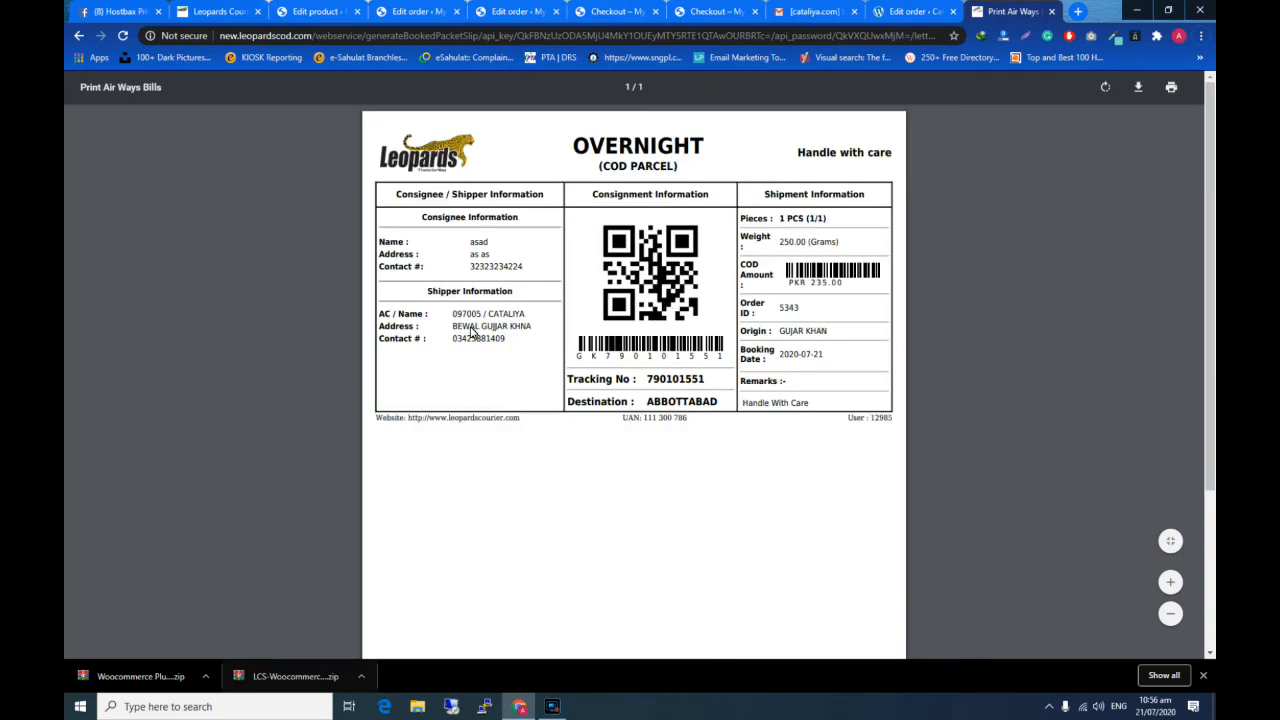
drag(460, 330, 450, 312)
double_click(478, 241)
drag(505, 262, 466, 243)
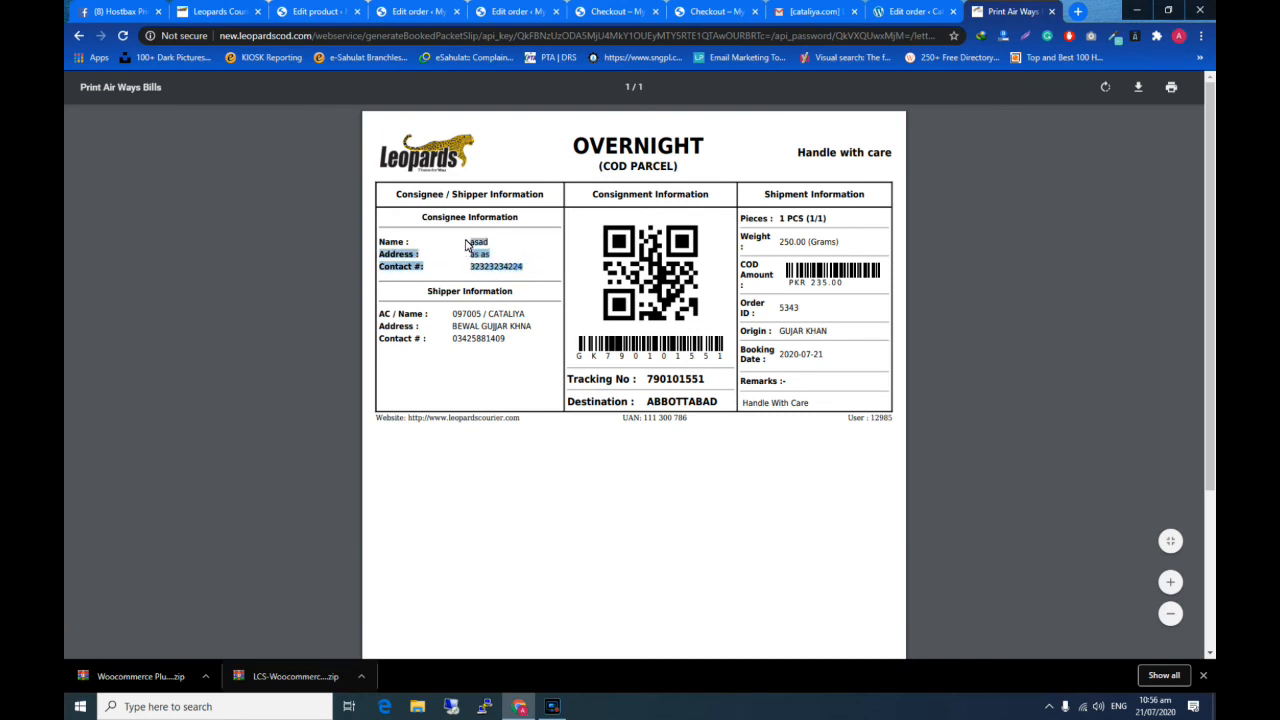
click(463, 318)
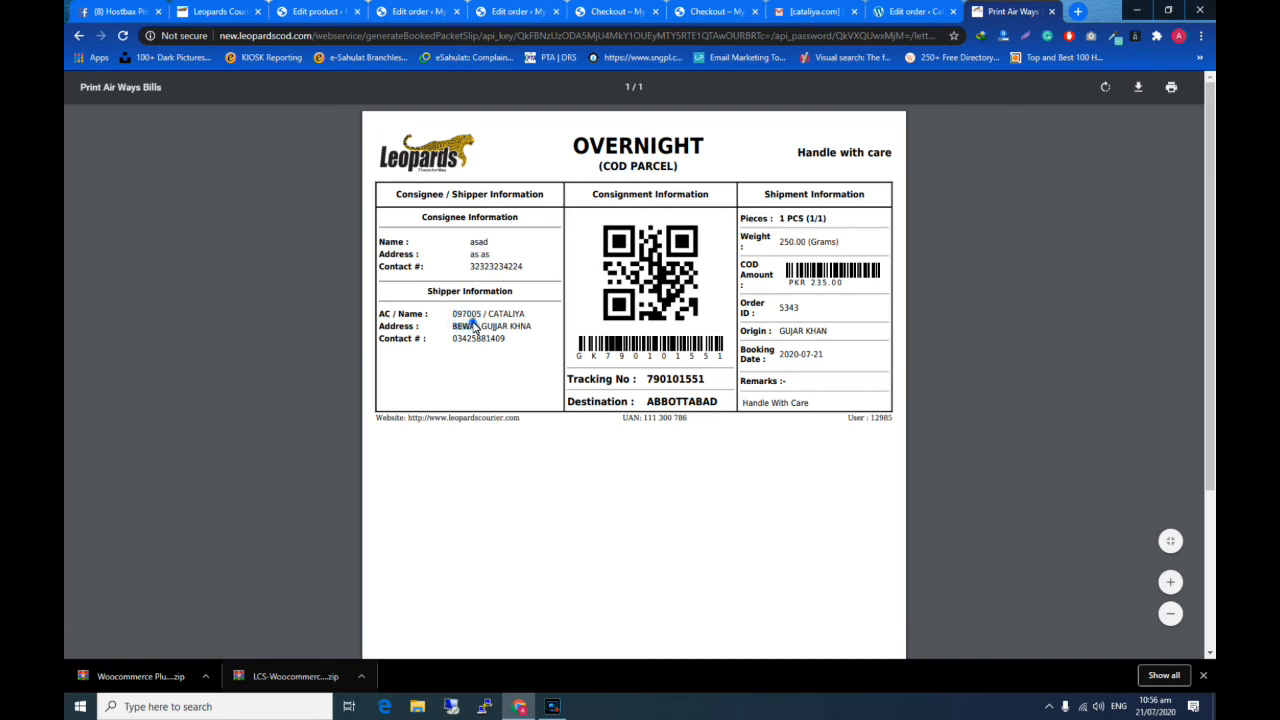
triple_click(474, 328)
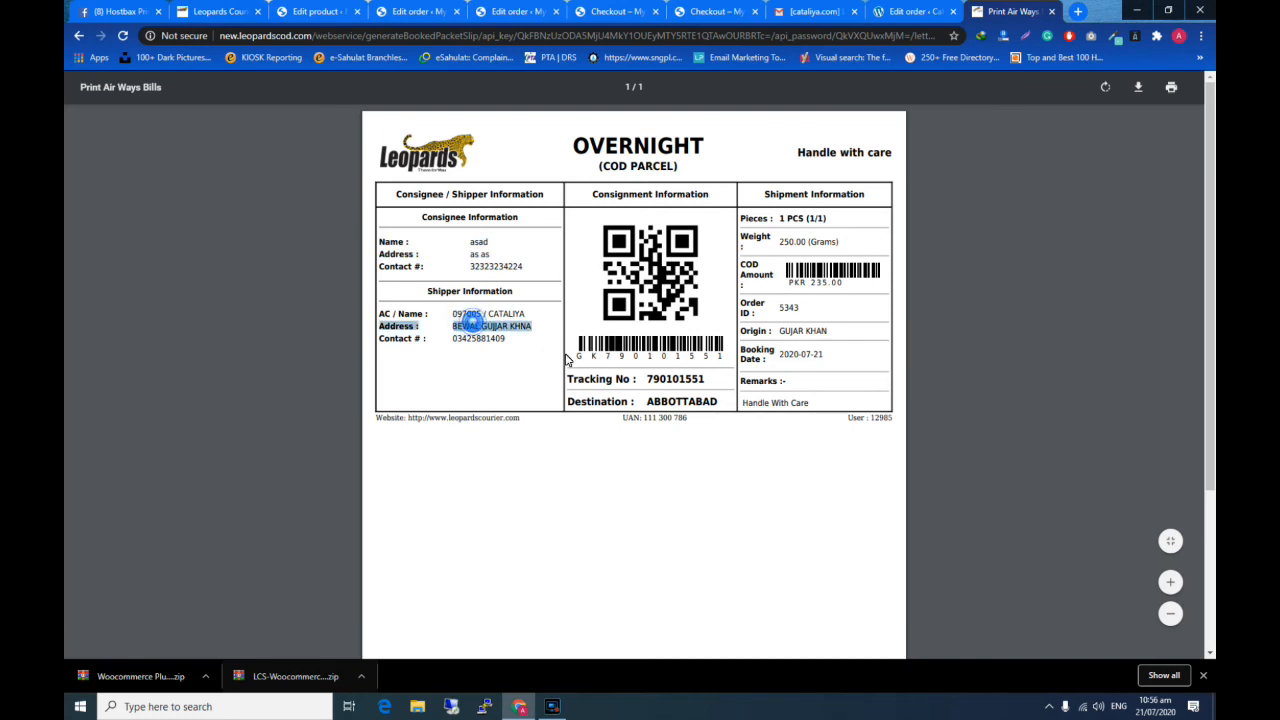
triple_click(680, 404)
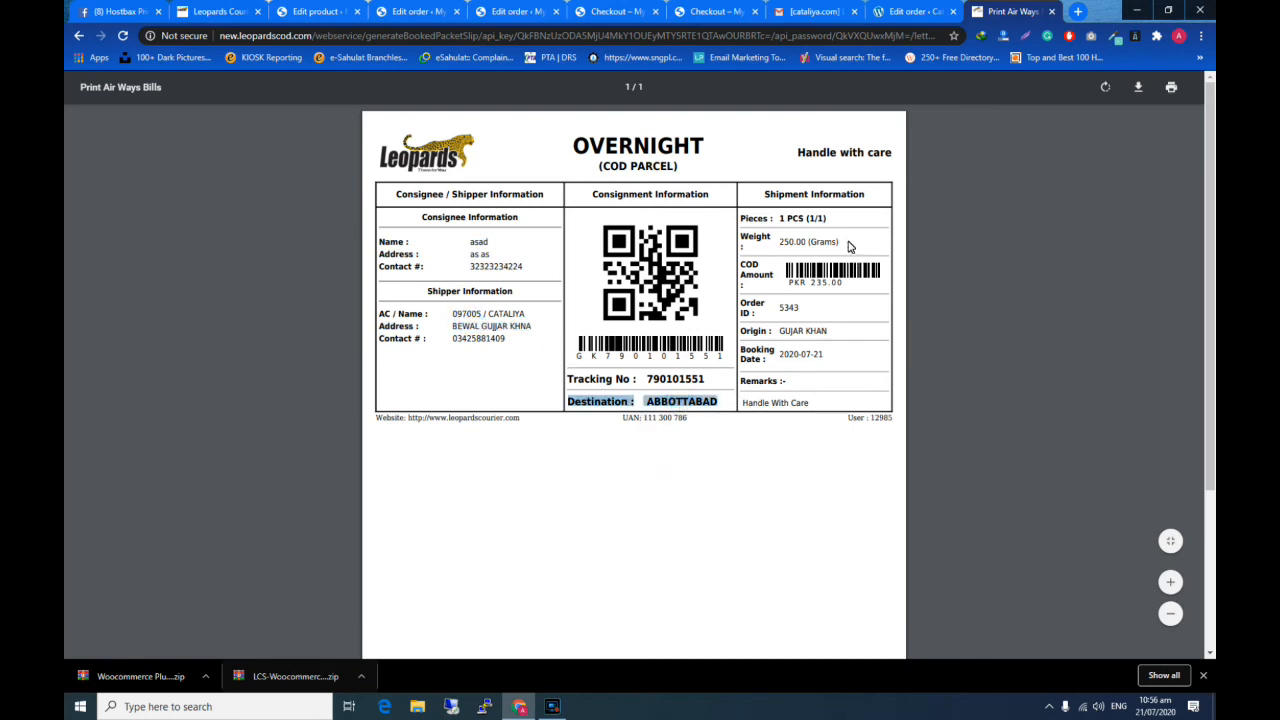
click(760, 228)
drag(801, 282, 831, 289)
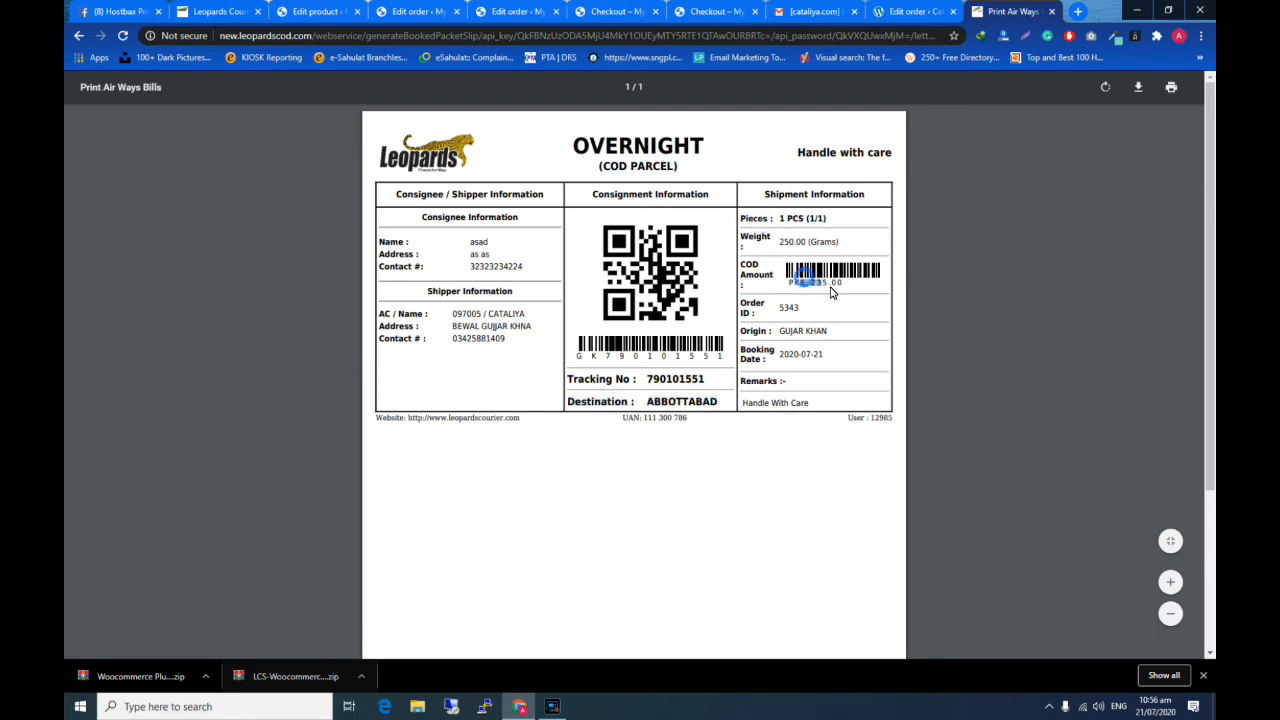
triple_click(779, 332)
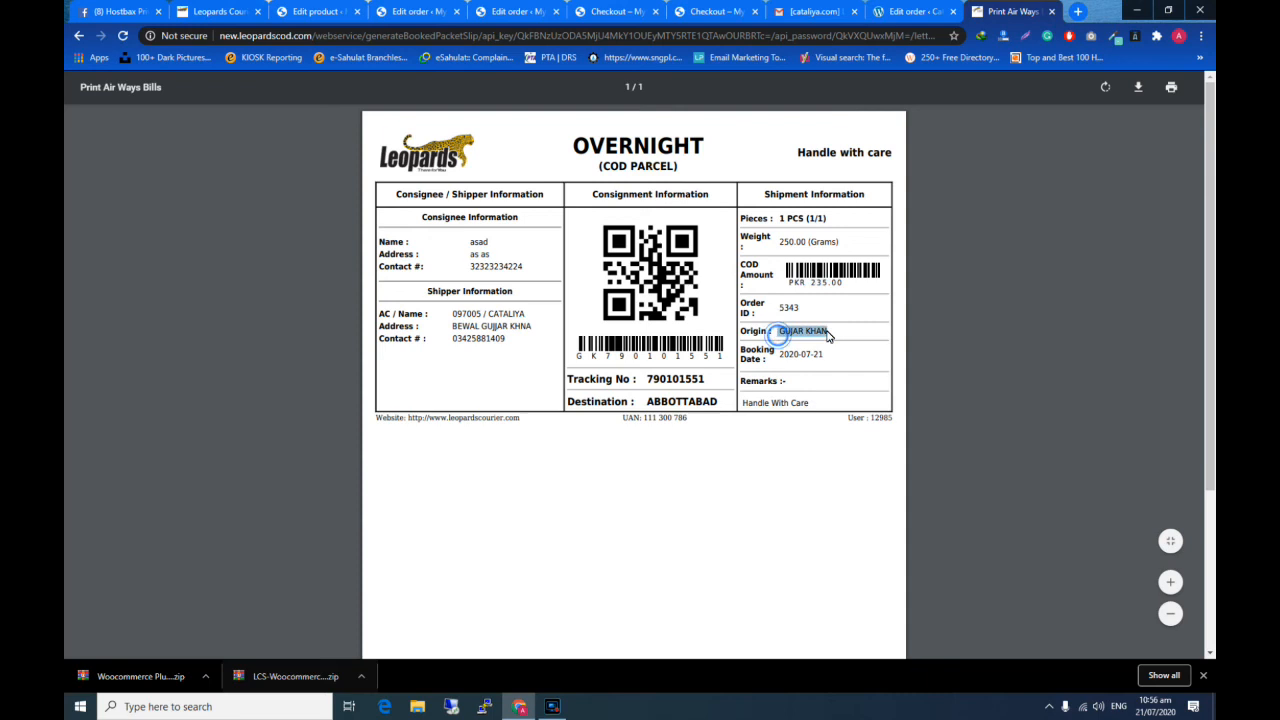
- Check the air waybill's remarks, then show the booked packets listing in the Leopards portal with 10 rows
triple_click(767, 406)
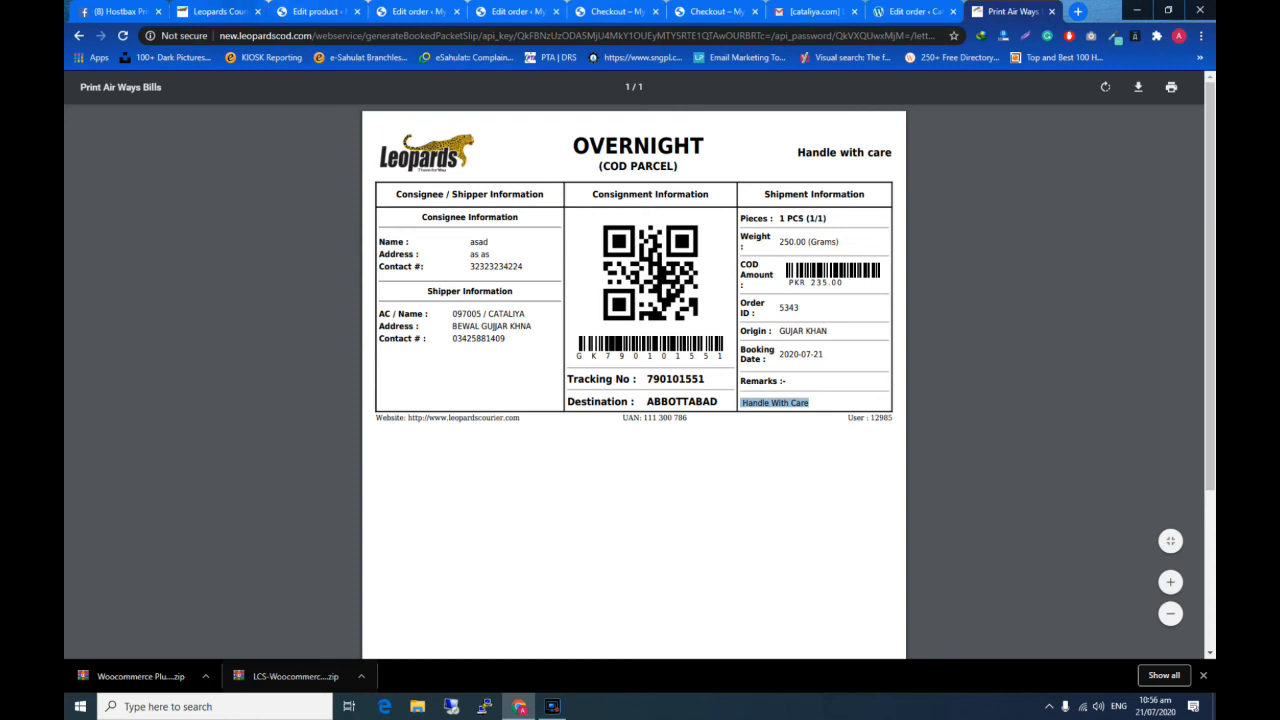
click(224, 10)
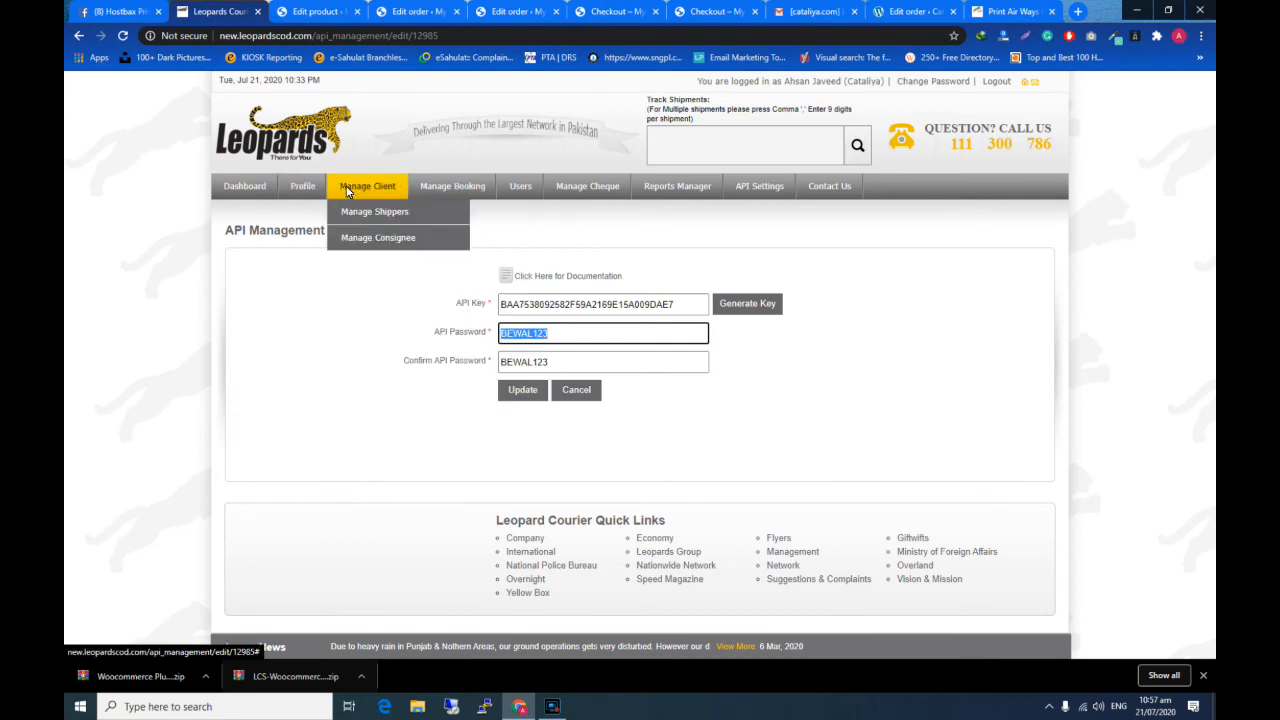
mouse_move(432, 204)
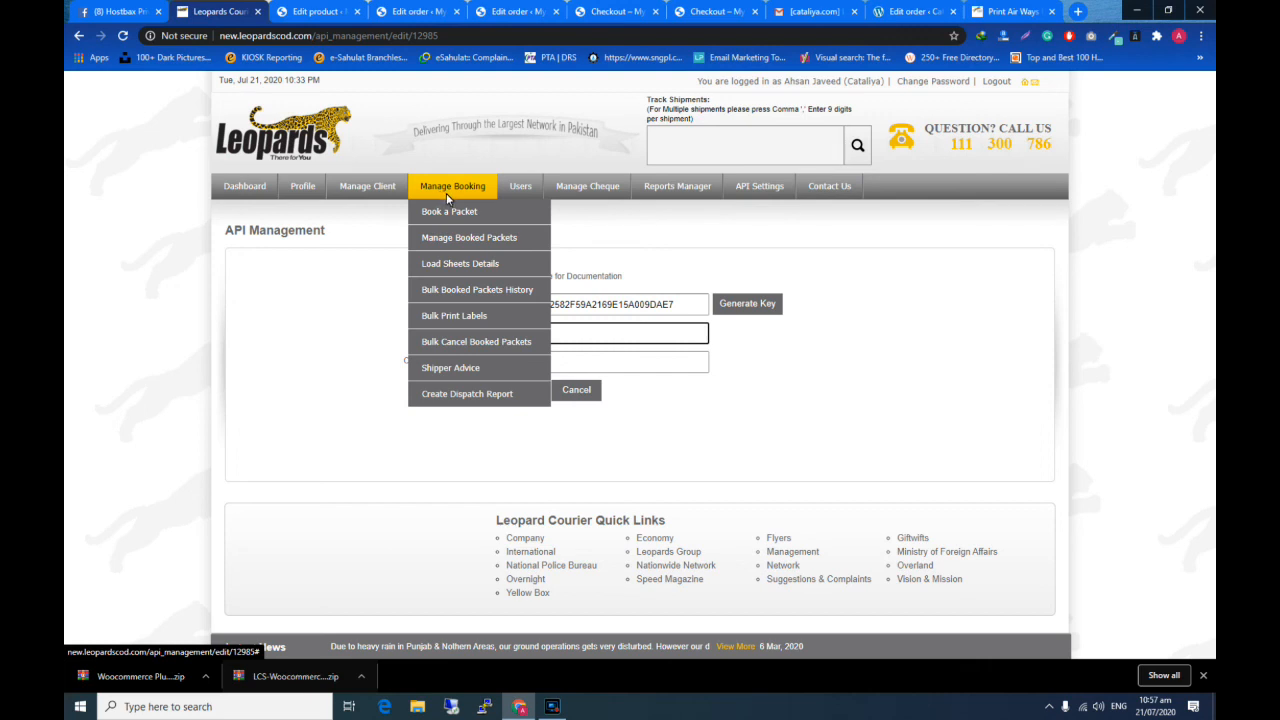
click(463, 241)
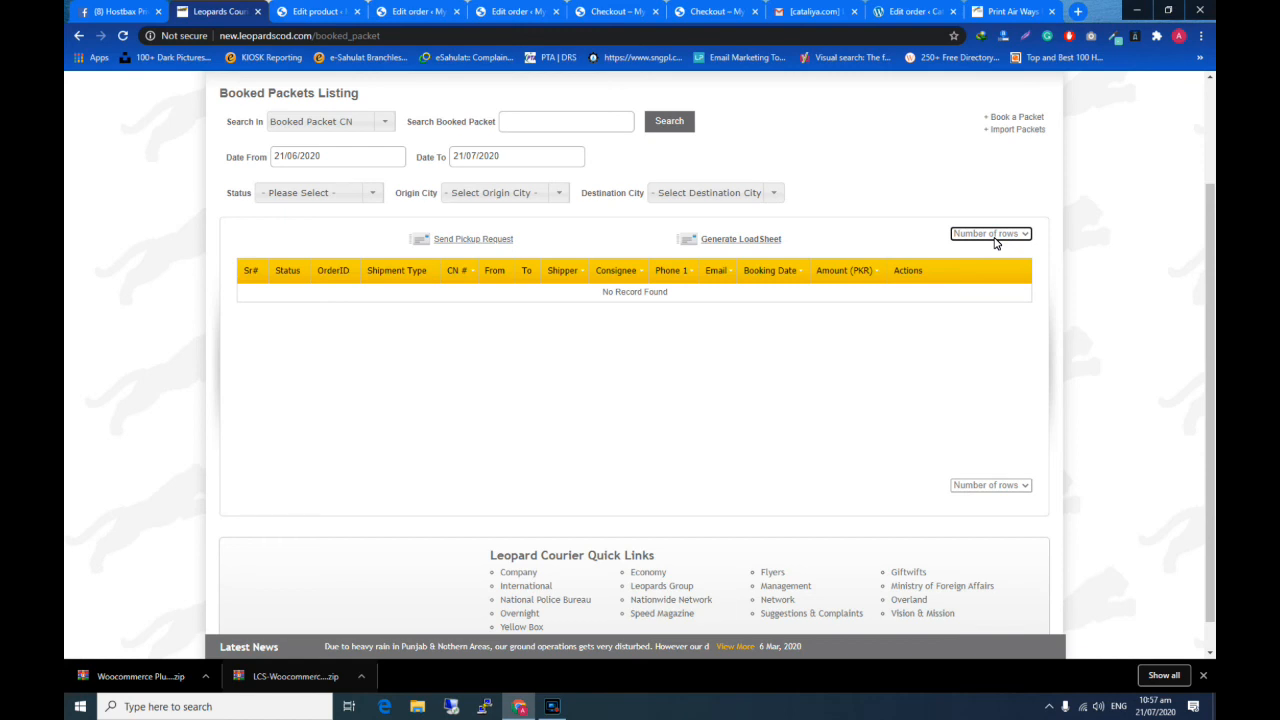
click(990, 234)
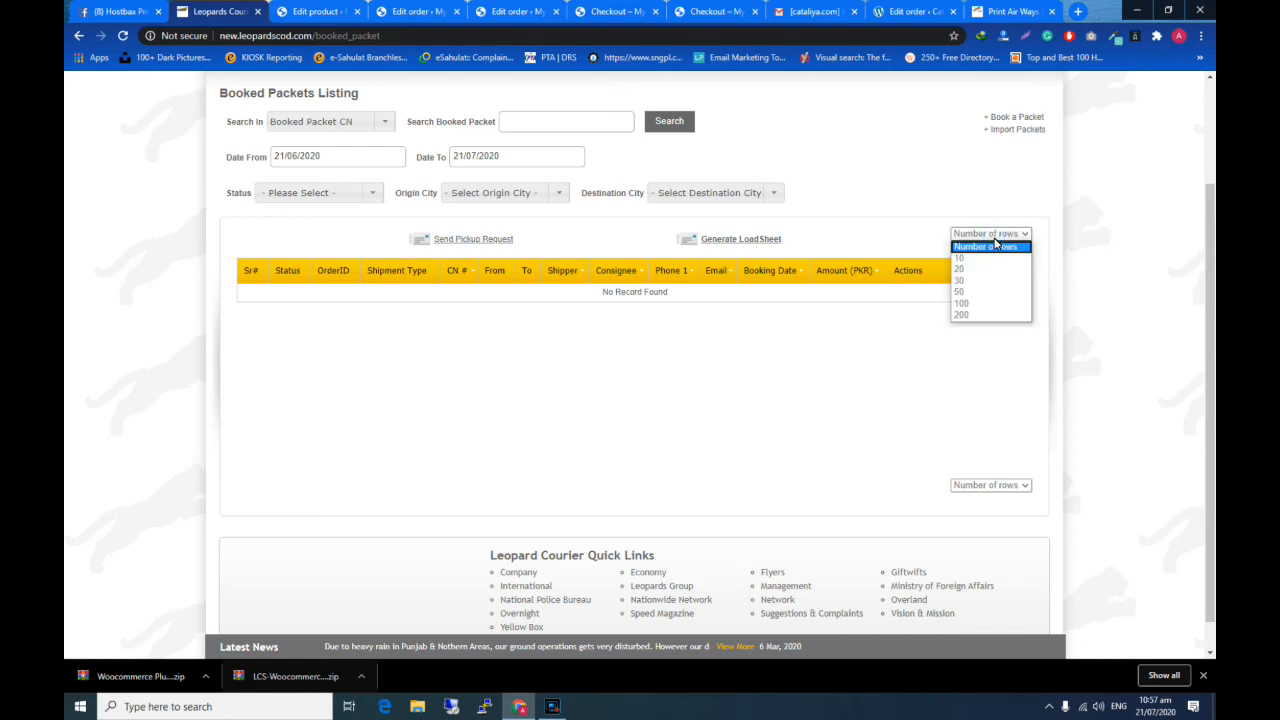
click(965, 259)
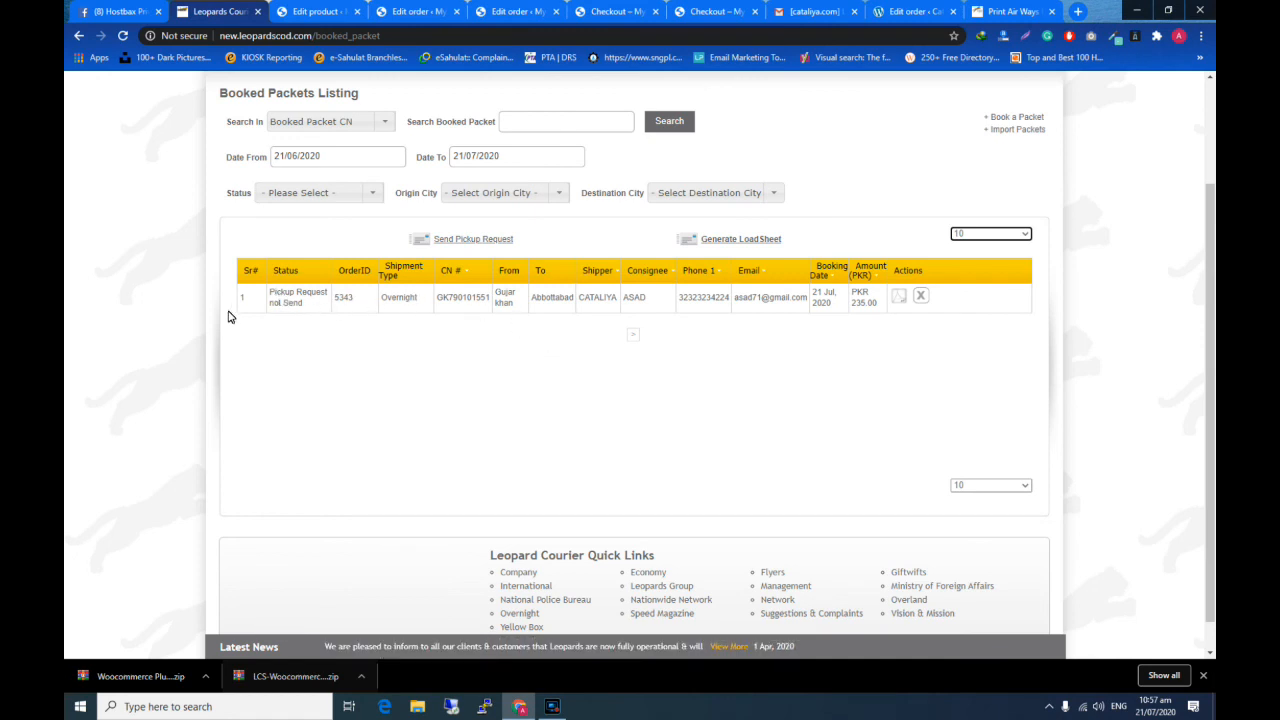
- Examine the booked packet's CN number, consignee, phone, email and amount in the listing
double_click(460, 297)
click(640, 303)
double_click(640, 303)
double_click(681, 300)
double_click(768, 304)
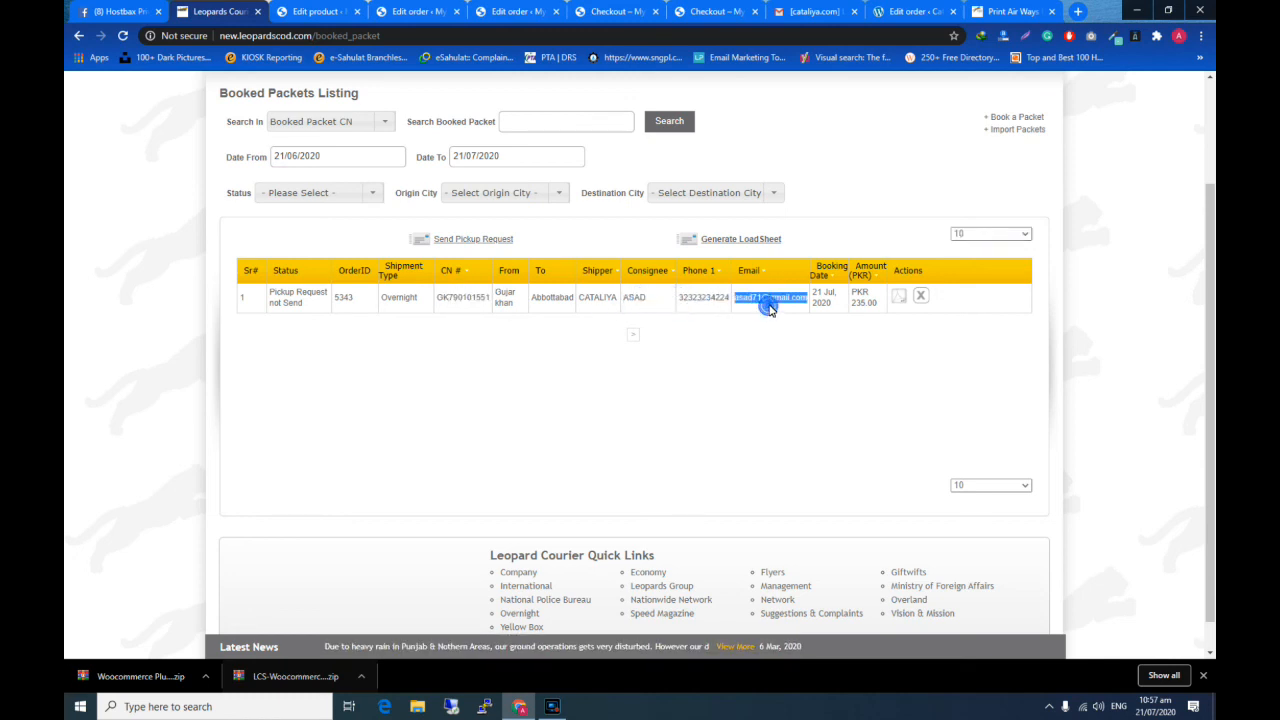
triple_click(864, 303)
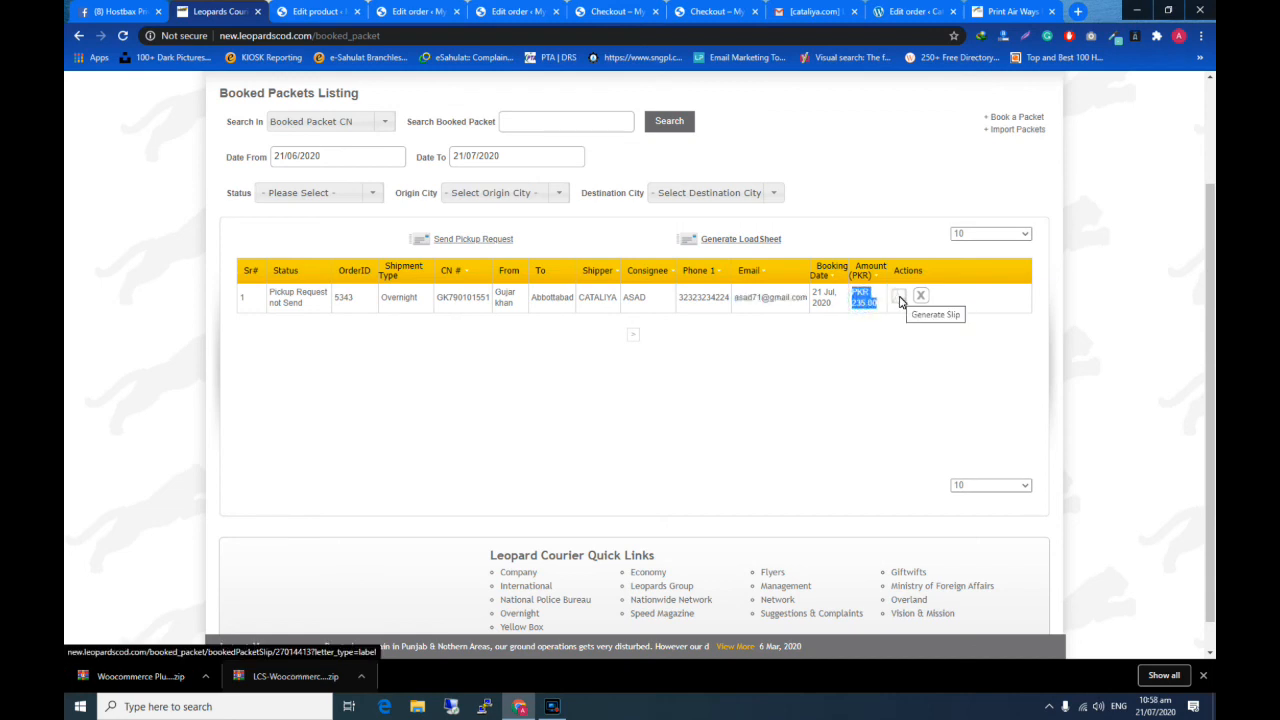
- Generate the booked packet's slip, review the air waybill and return to the booked packets listing
click(899, 298)
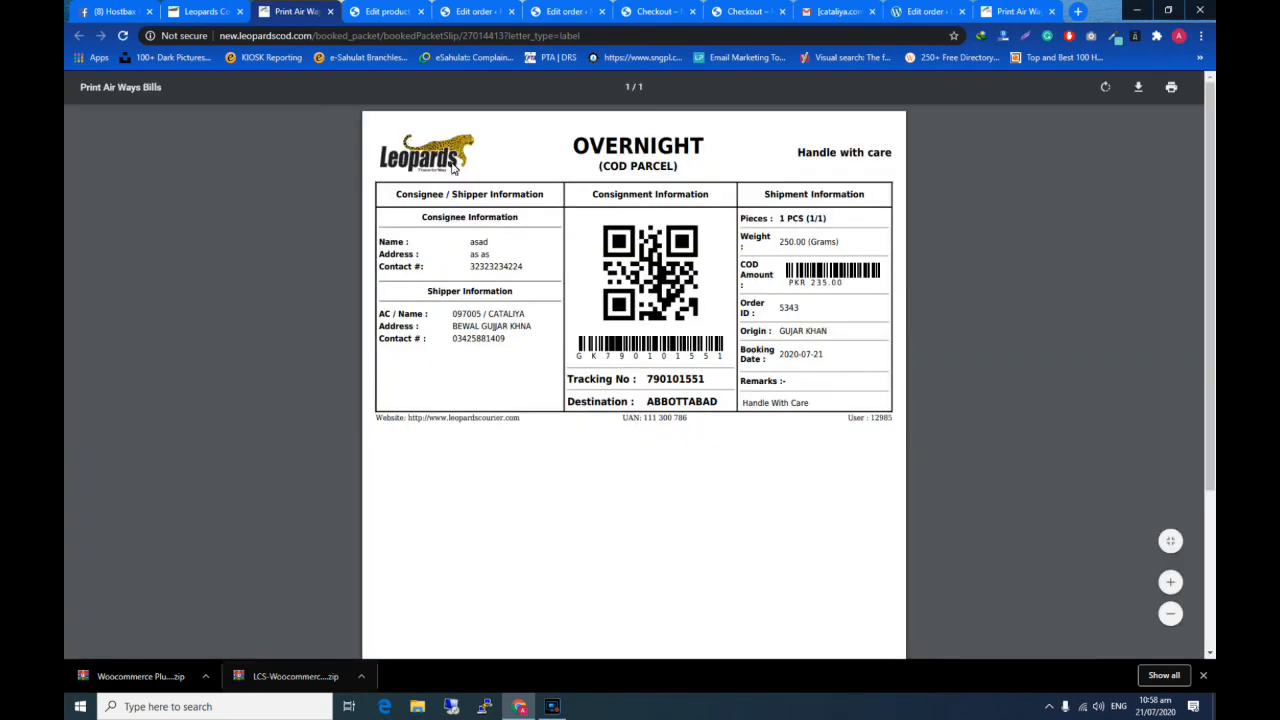
scroll(725, 302, down, 3)
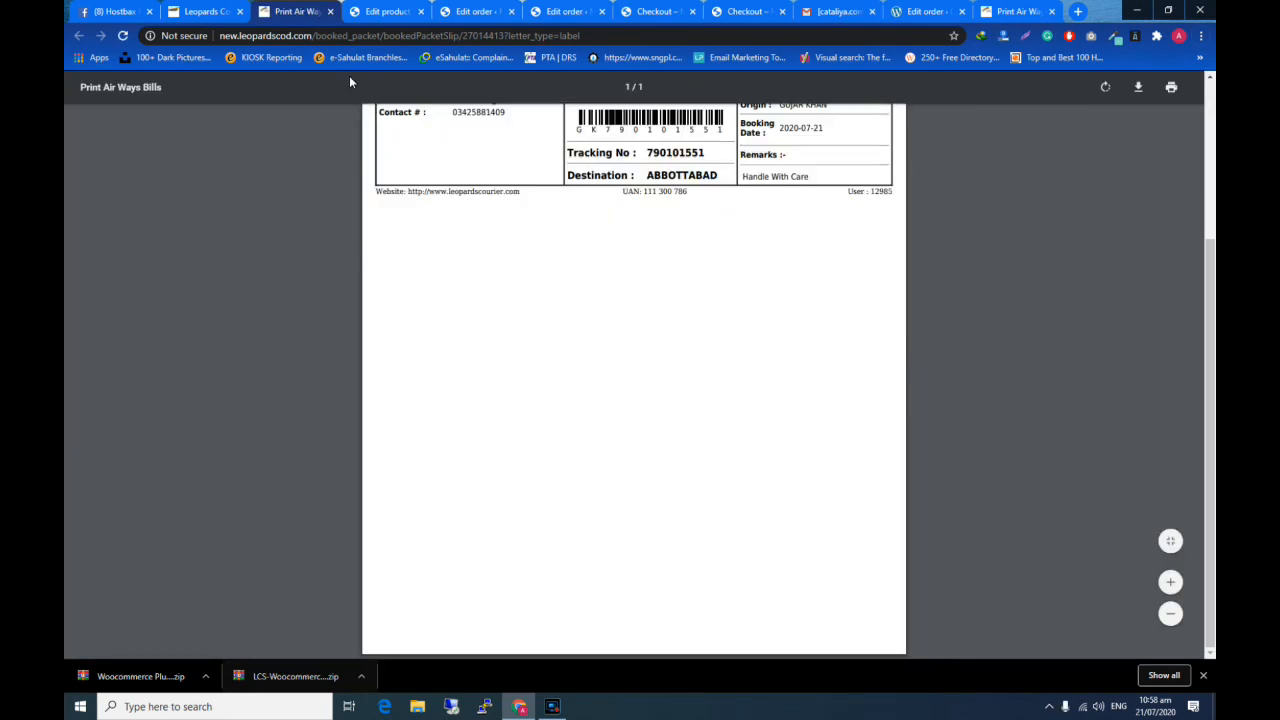
click(205, 11)
scroll(548, 338, up, 3)
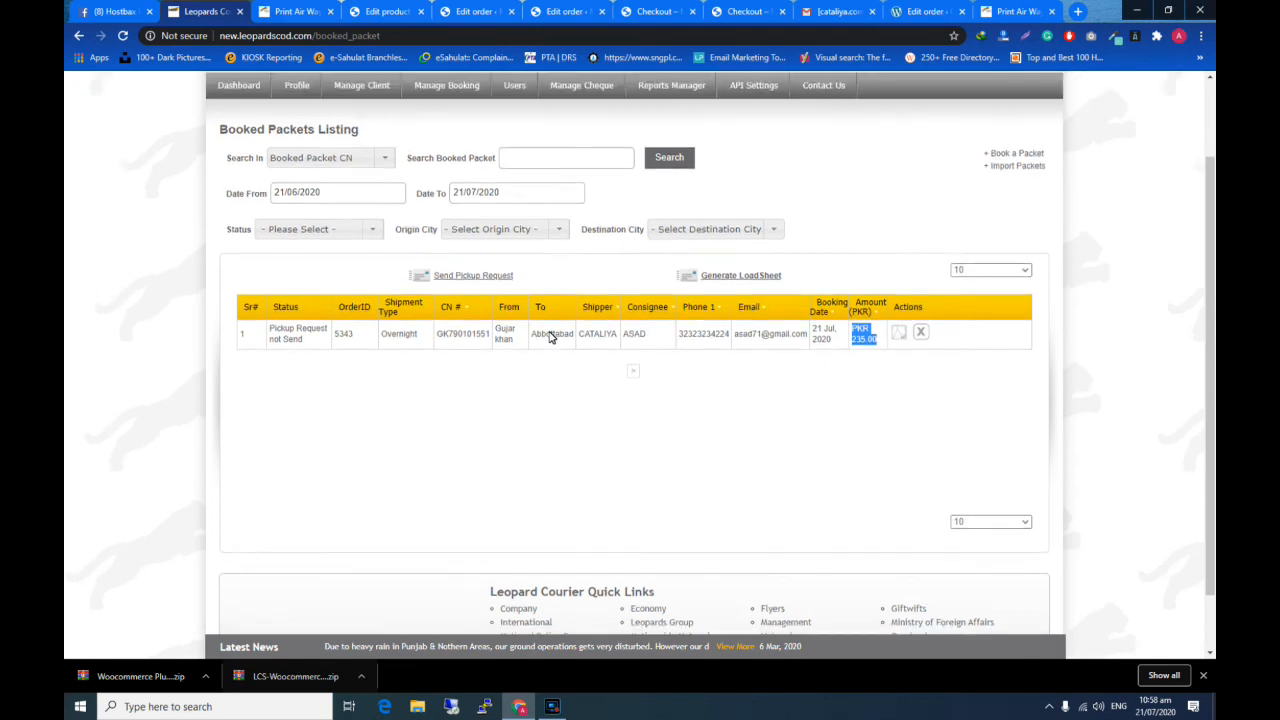